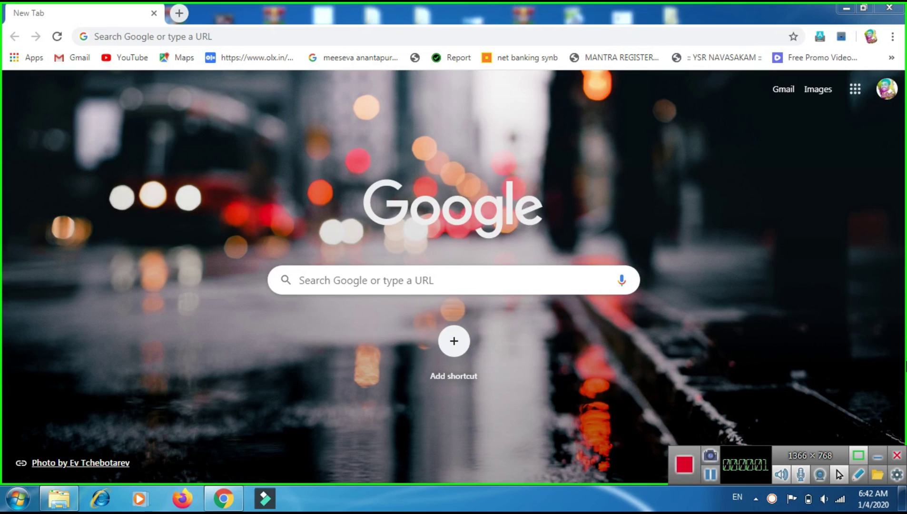
Search Google for 'appolice' and open the AP Police Website result.
click(367, 38)
text(a)
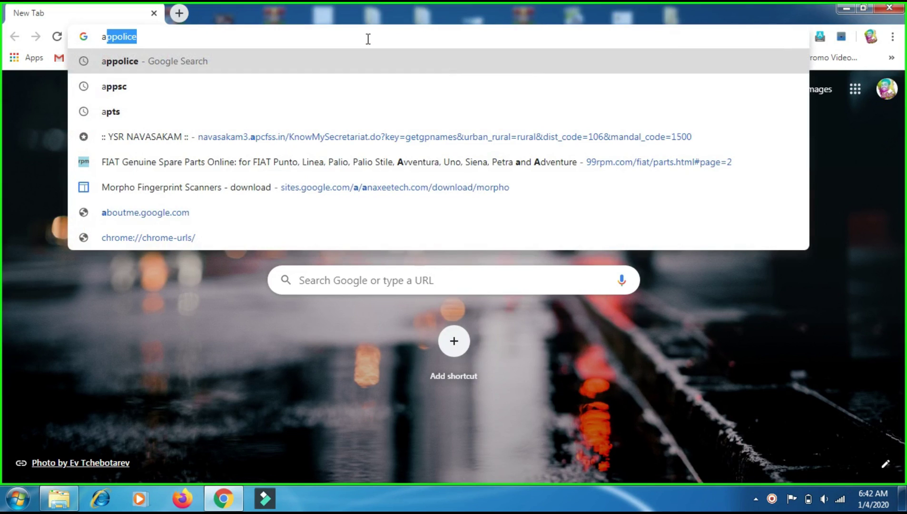
text(ppol)
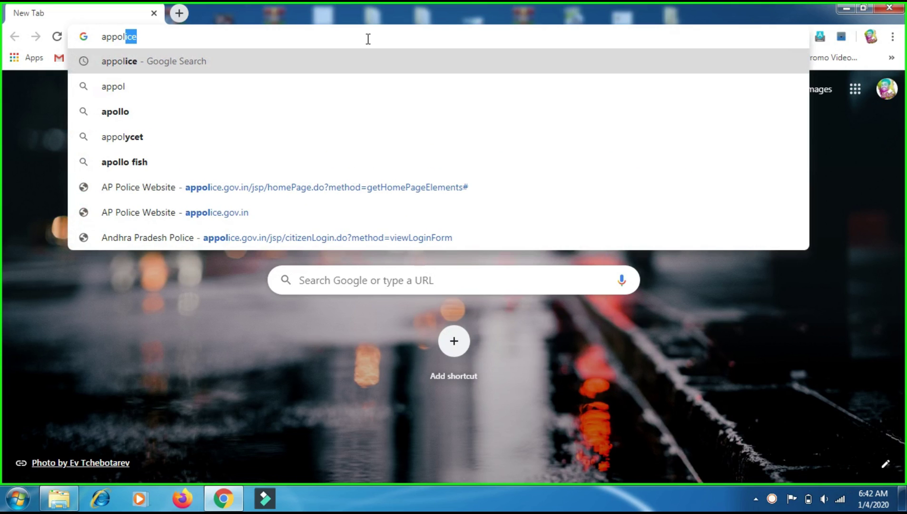
text(ice)
key(Return)
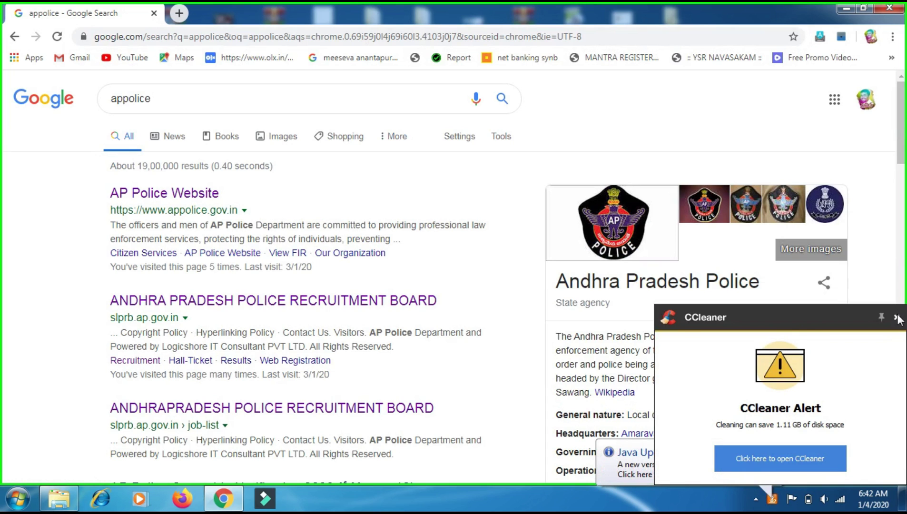
click(897, 316)
click(205, 193)
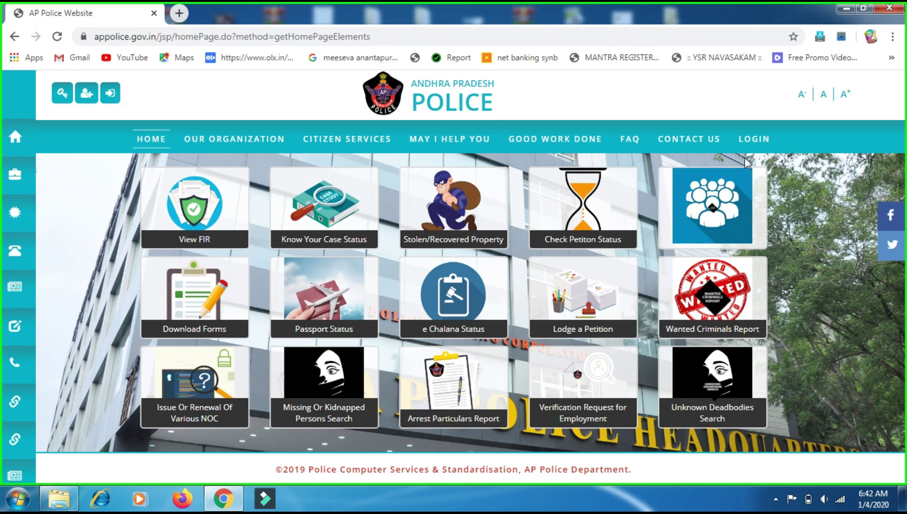
Open the Citizen Registration form via LOGIN and then Register.
click(750, 138)
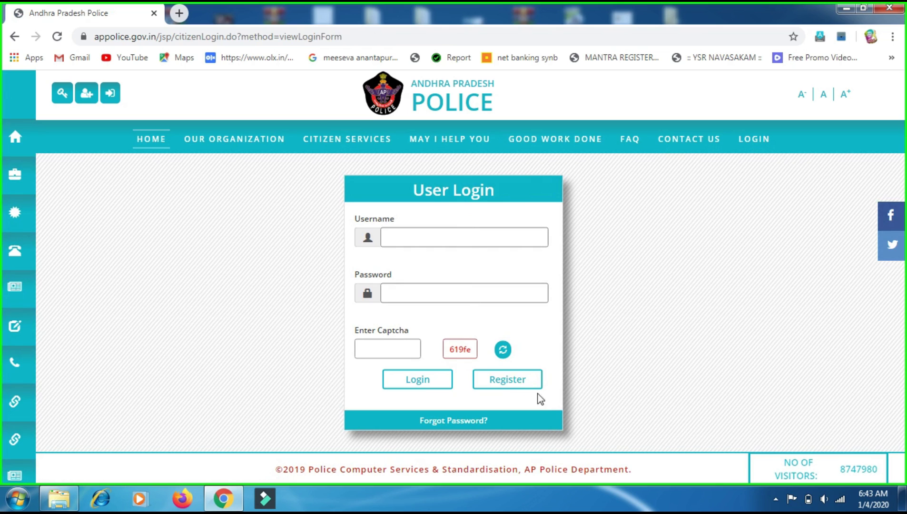
click(517, 375)
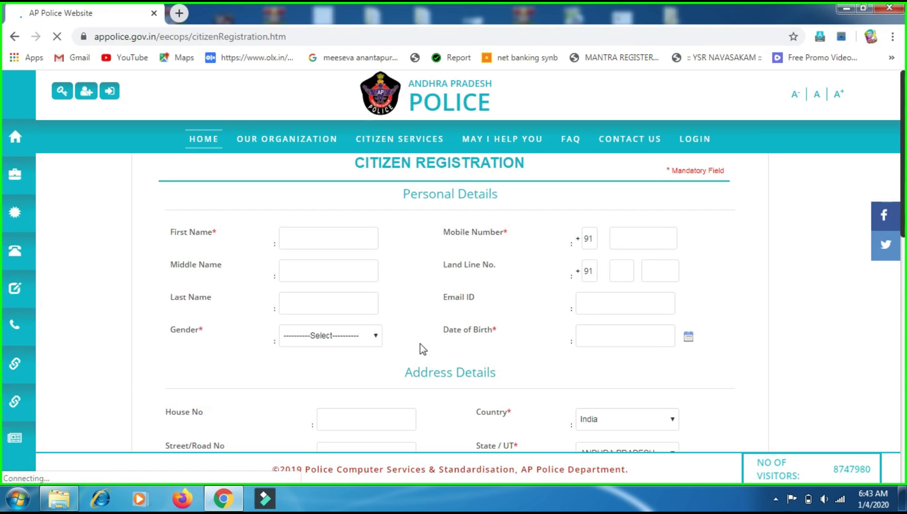
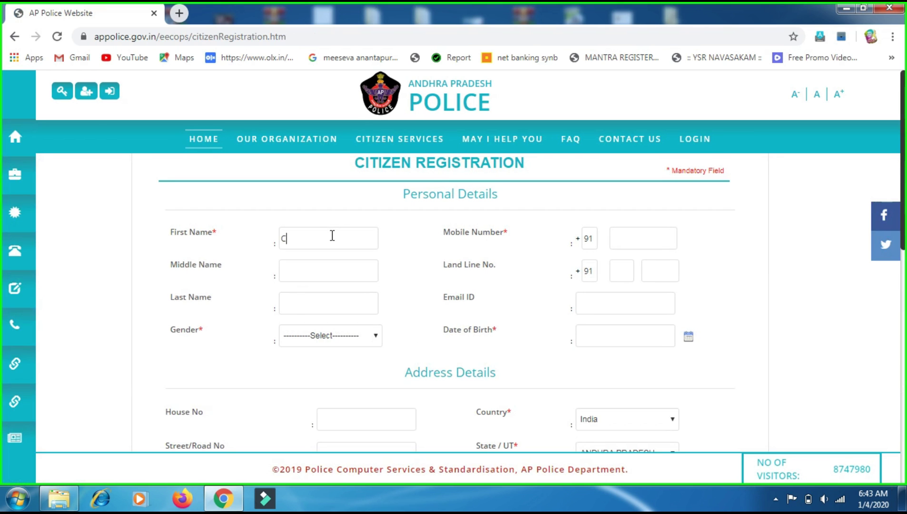
Enter the applicant's names, mobile number and e-mail address in the personal details.
key(Tab)
key(Tab)
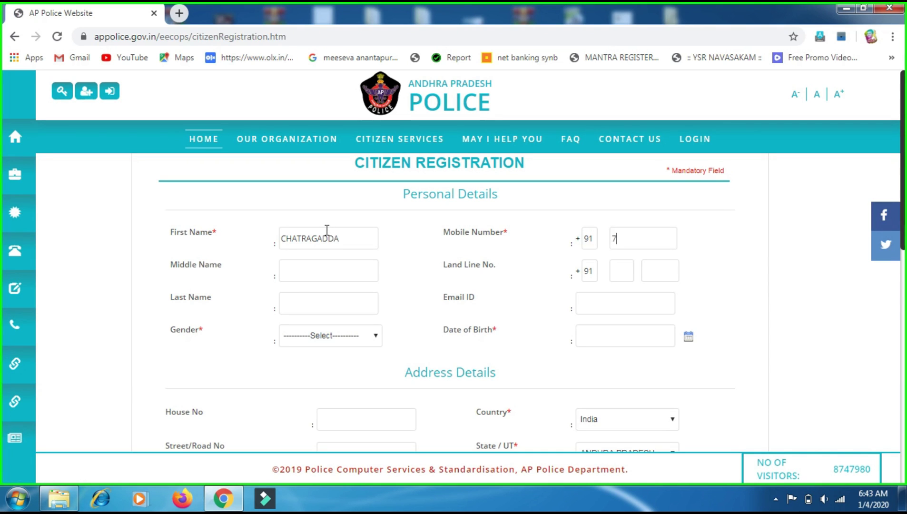
key(Tab)
key(Tab)
key(Tab)
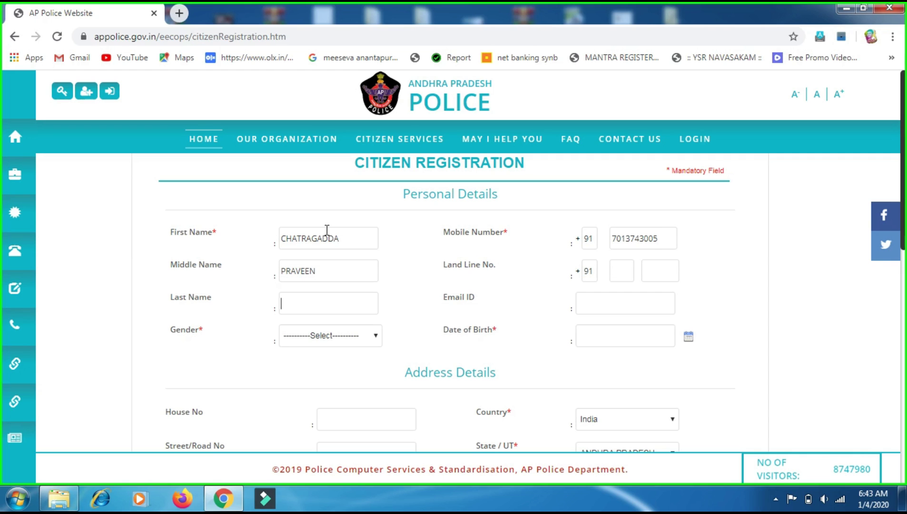
key(Tab)
key(Tab)
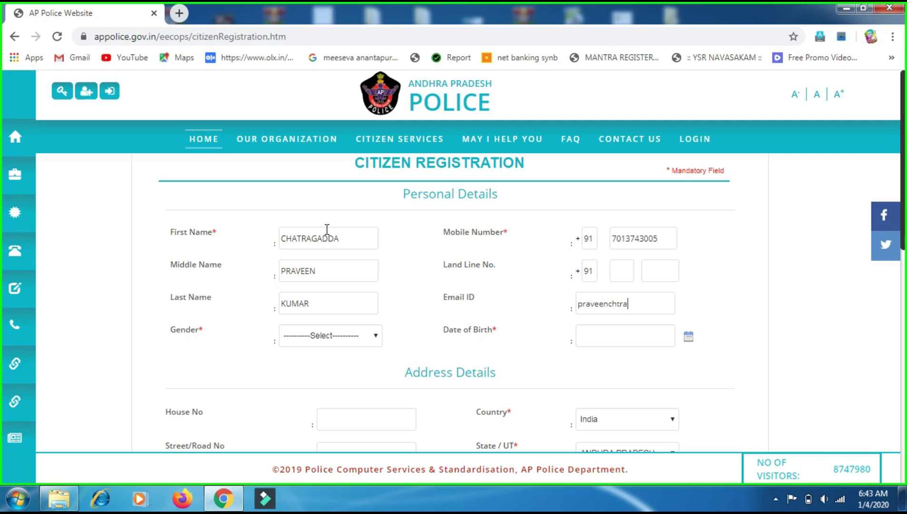
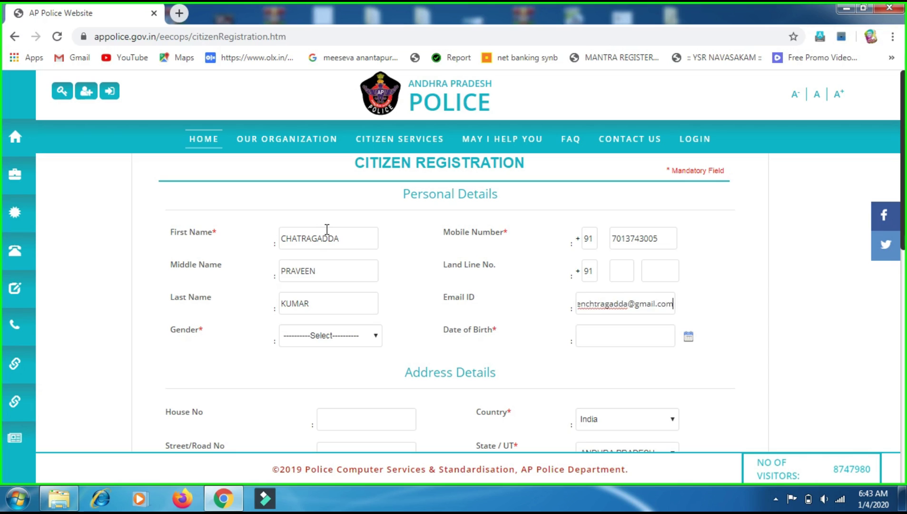
key(Tab)
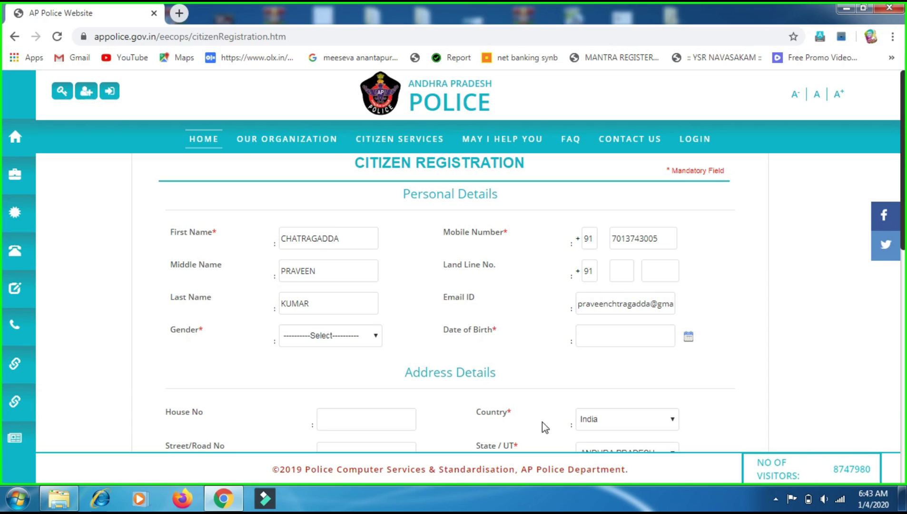
click(346, 341)
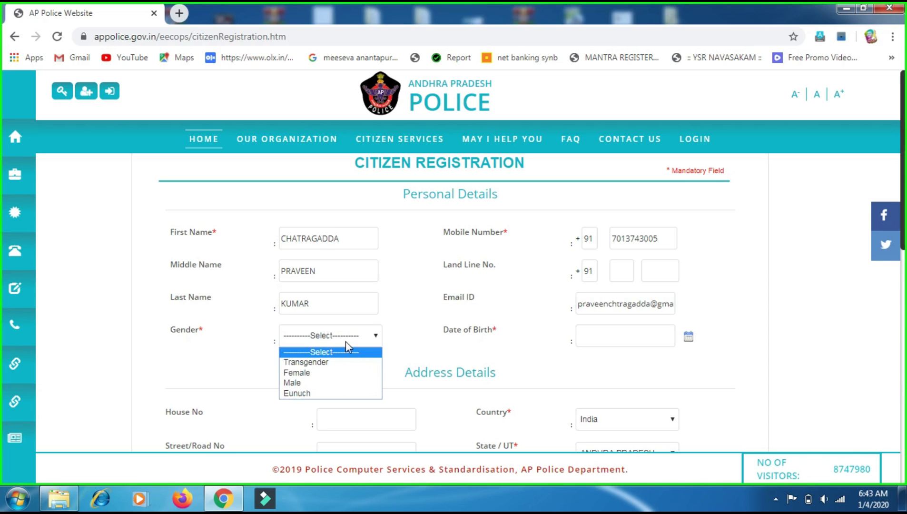
click(340, 384)
click(689, 337)
click(643, 351)
drag(659, 372, 526, 357)
text(1995)
key(Return)
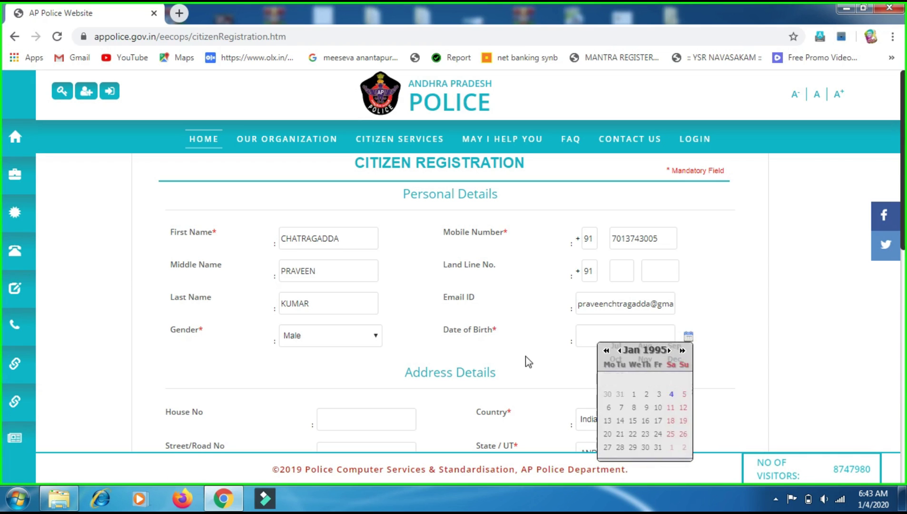
click(633, 408)
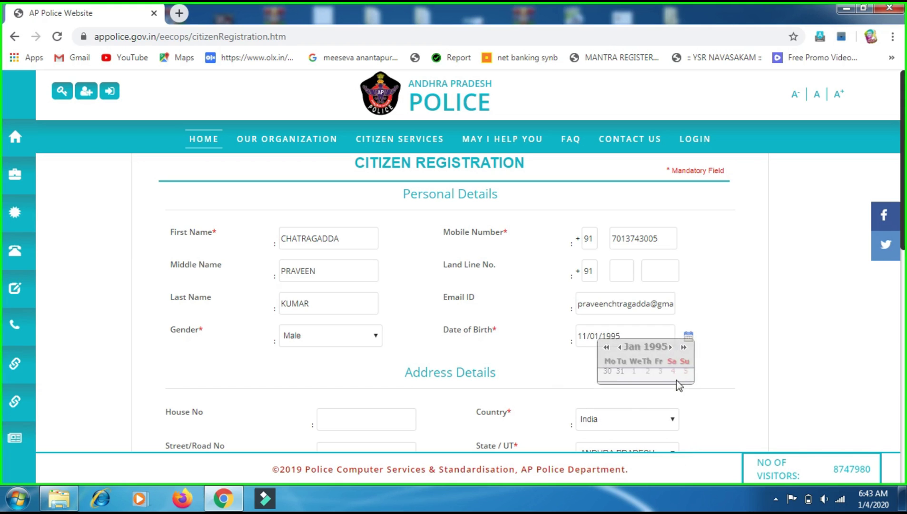
click(688, 336)
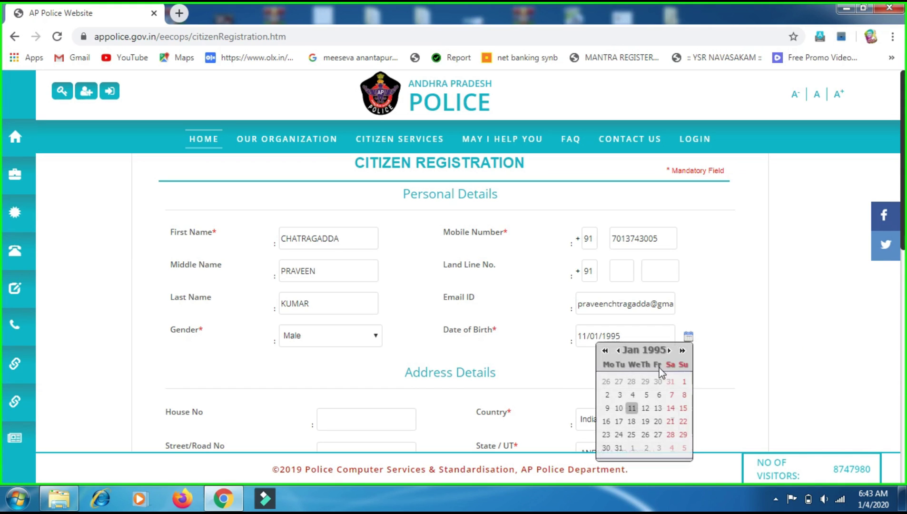
click(648, 352)
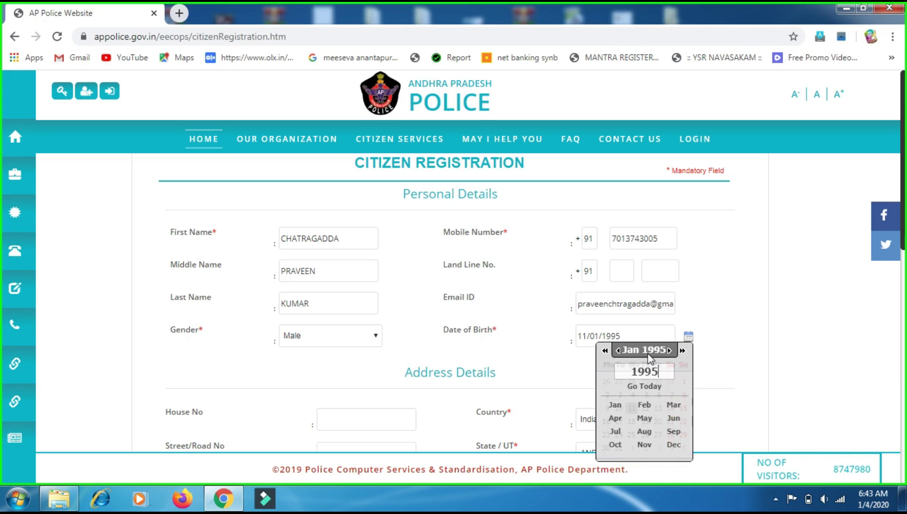
click(674, 444)
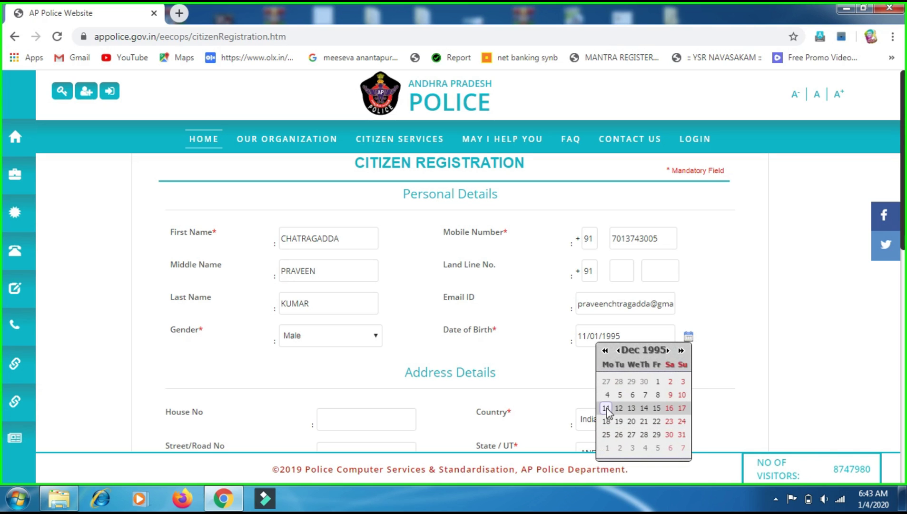
click(607, 408)
Fill in the address, login ID, password, and the Place of Birth and PAN security questions.
scroll(667, 359, down, 3)
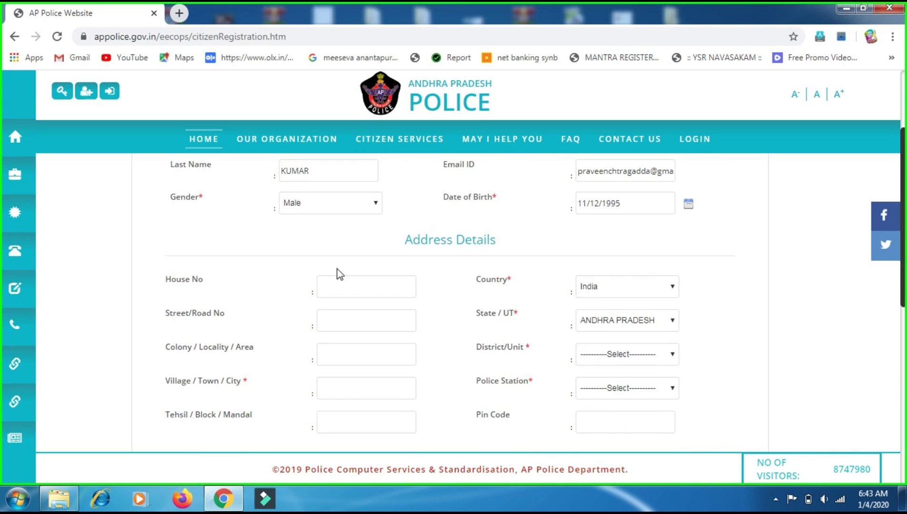
scroll(545, 315, down, 2)
scroll(502, 343, down, 2)
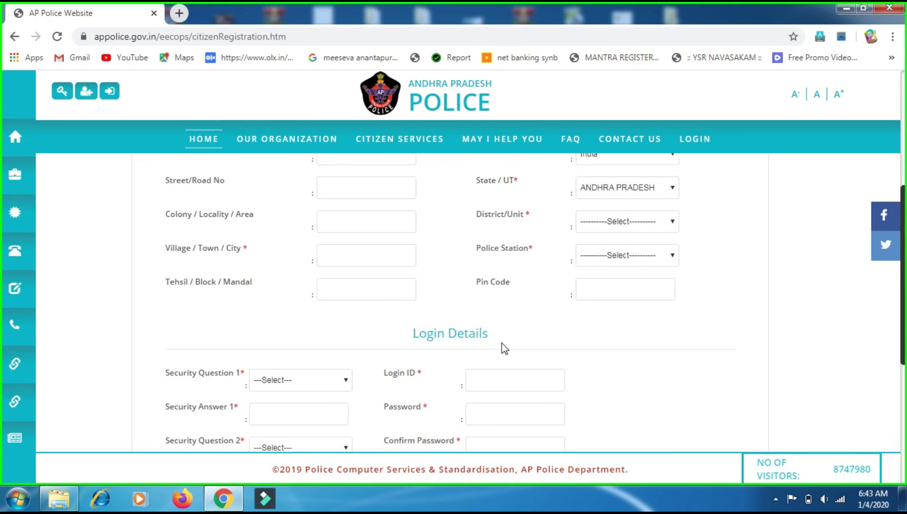
scroll(402, 342, down, 3)
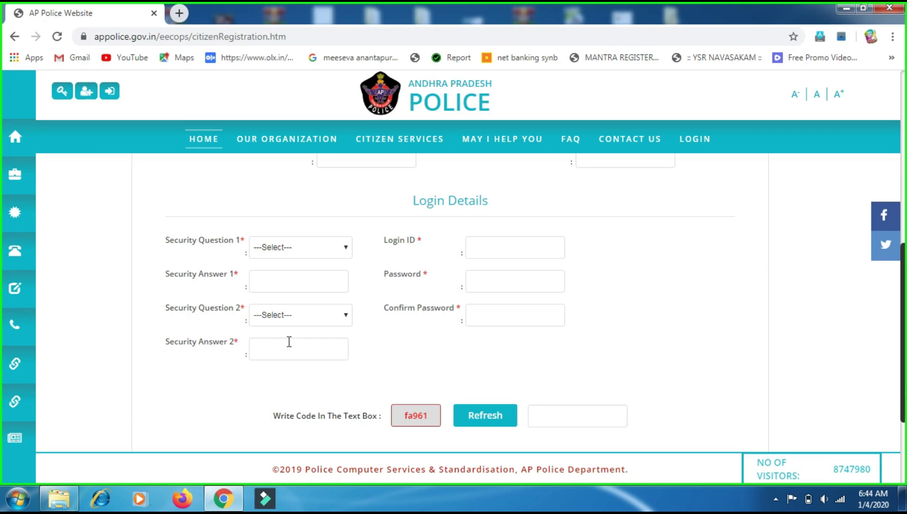
scroll(530, 394, up, 5)
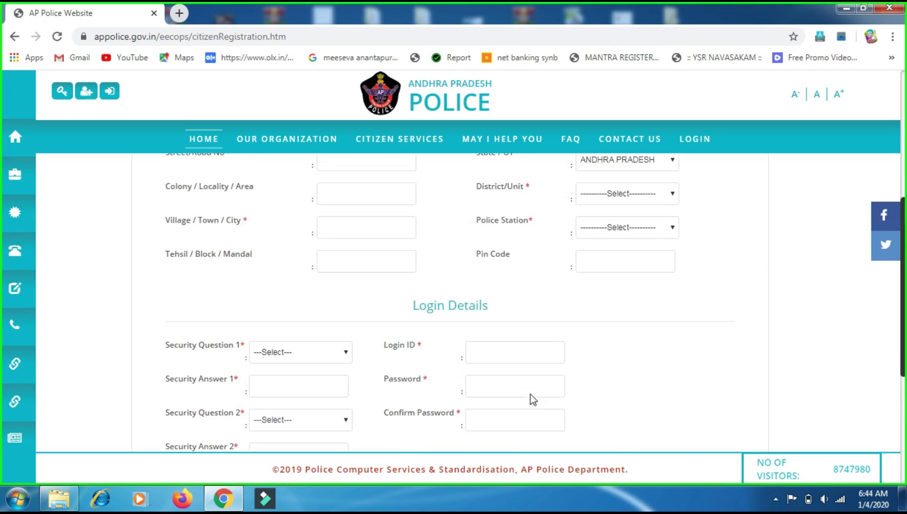
click(776, 498)
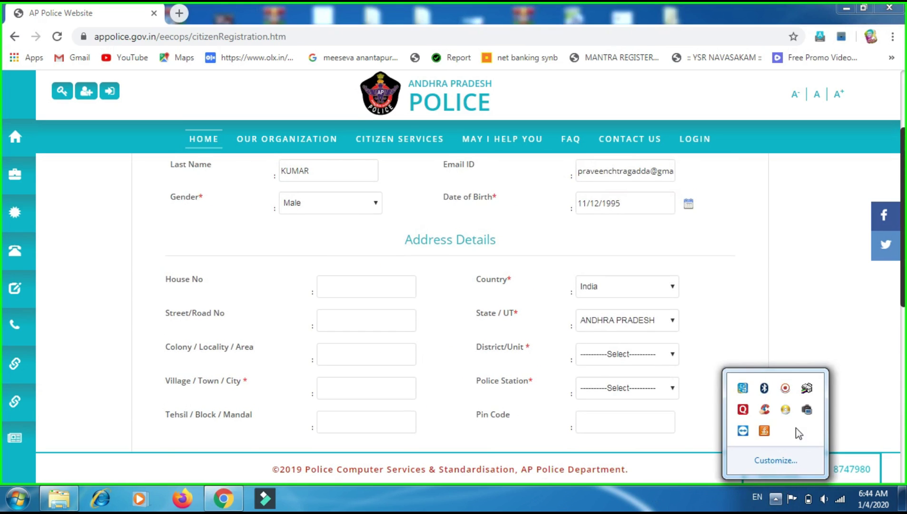
click(785, 388)
click(711, 475)
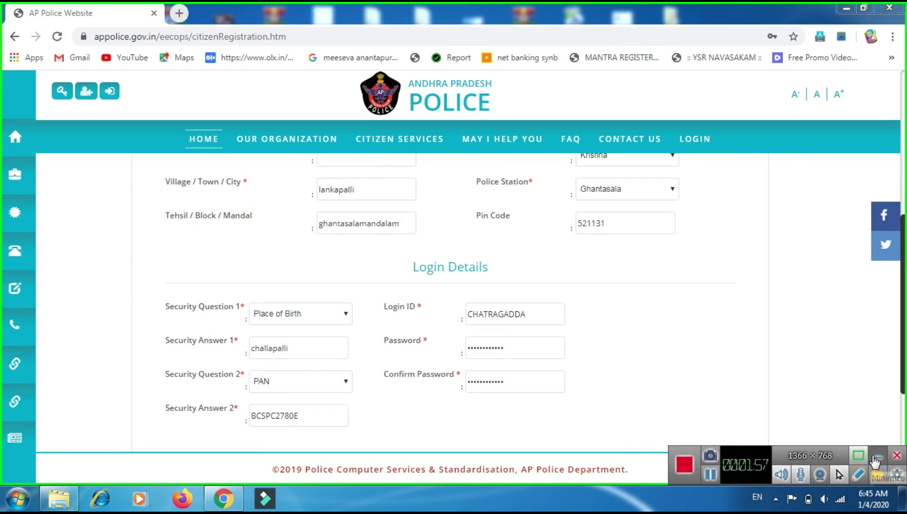
click(876, 459)
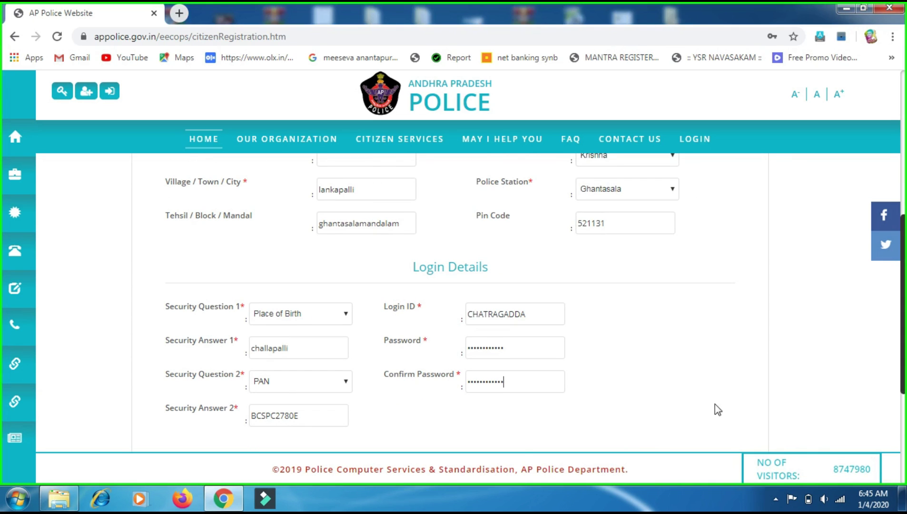
Enter the captcha code shown on the registration form.
scroll(658, 389, up, 3)
scroll(456, 238, down, 2)
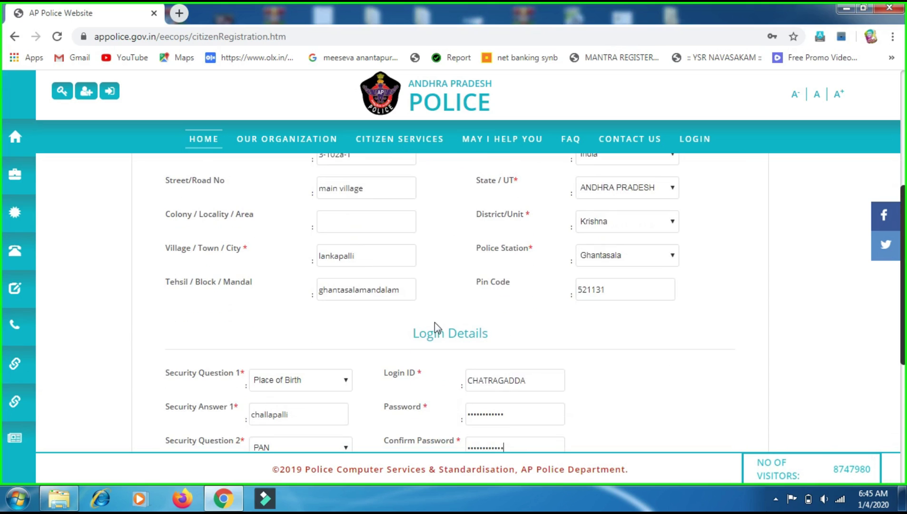
scroll(516, 356, down, 2)
scroll(523, 352, down, 2)
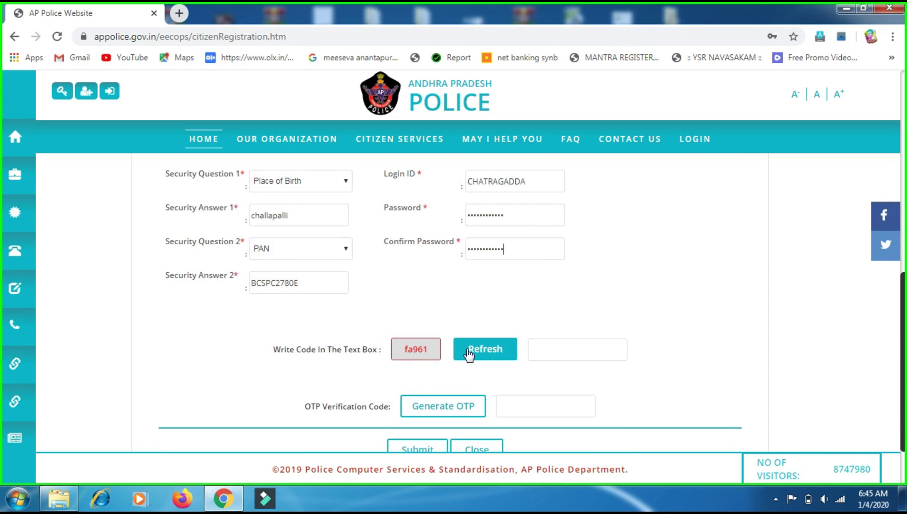
click(561, 352)
text(fa961)
Generate an OTP to the mobile, enter the received code, and submit the registration.
click(442, 412)
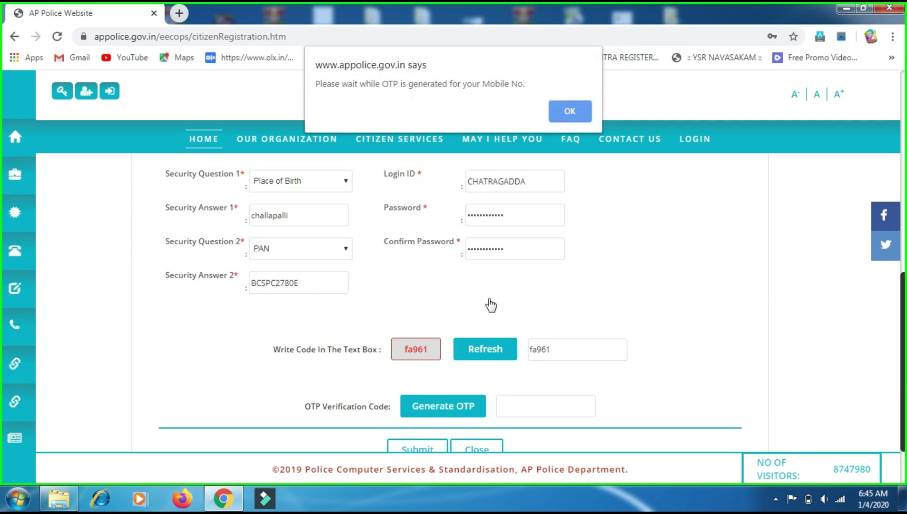
click(569, 112)
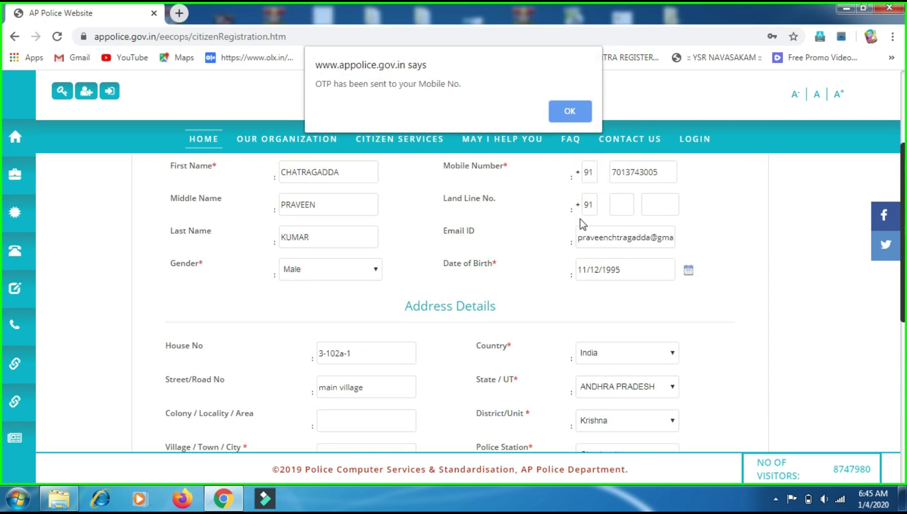
click(569, 112)
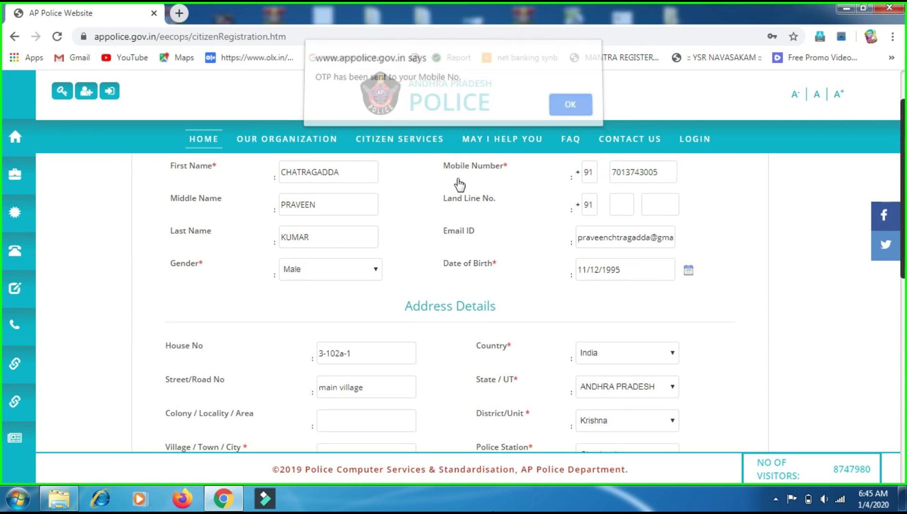
scroll(466, 232, down, 10)
scroll(516, 318, down, 1)
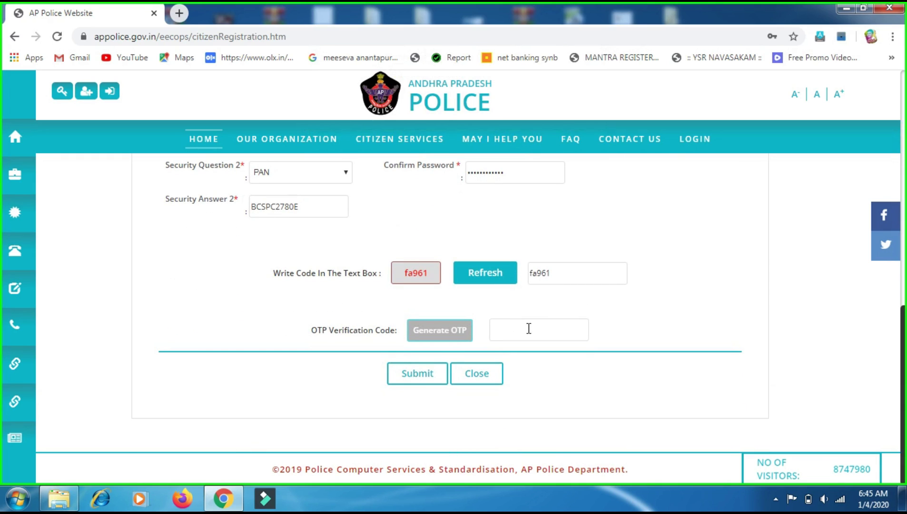
click(417, 381)
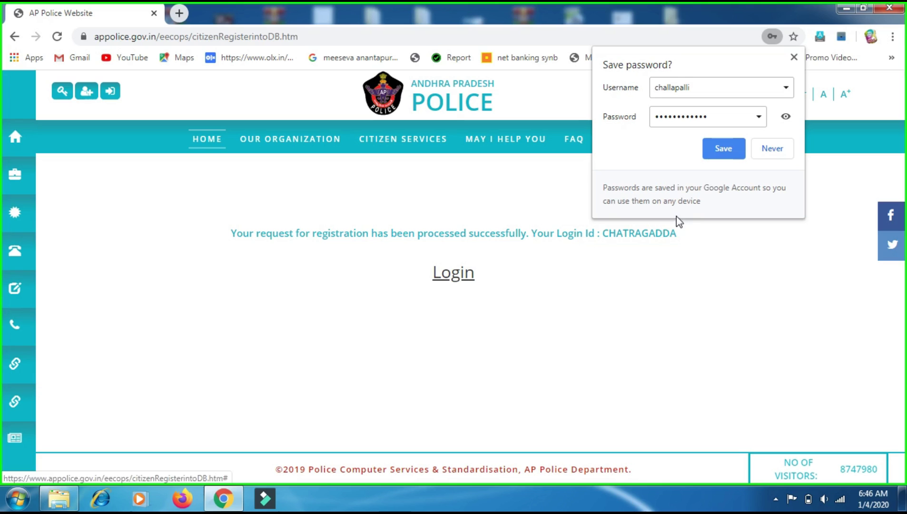
Decline Chrome's save-password offer and copy the new login ID from the confirmation.
click(771, 155)
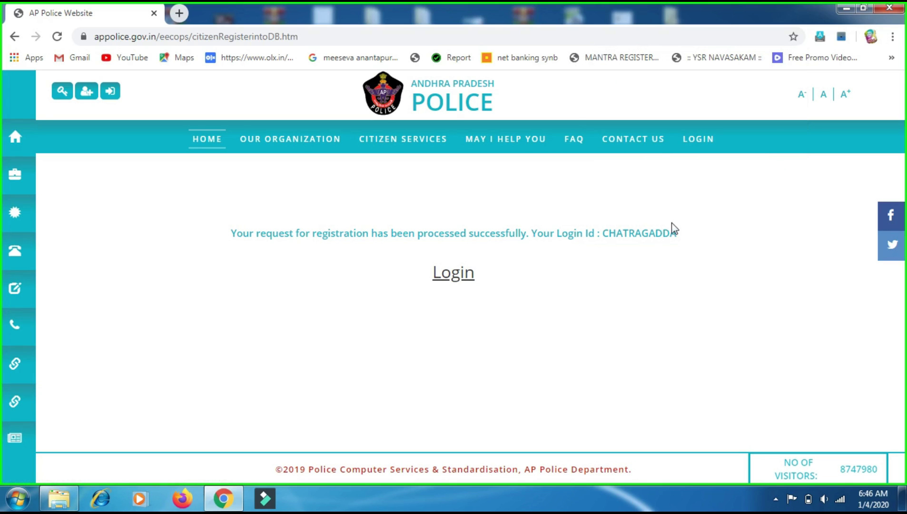
drag(610, 237, 474, 274)
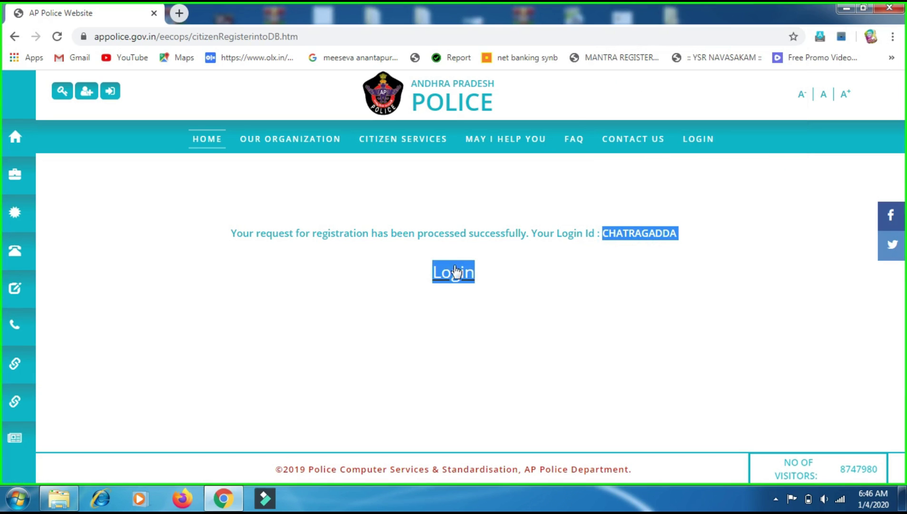
drag(254, 233, 602, 249)
click(654, 281)
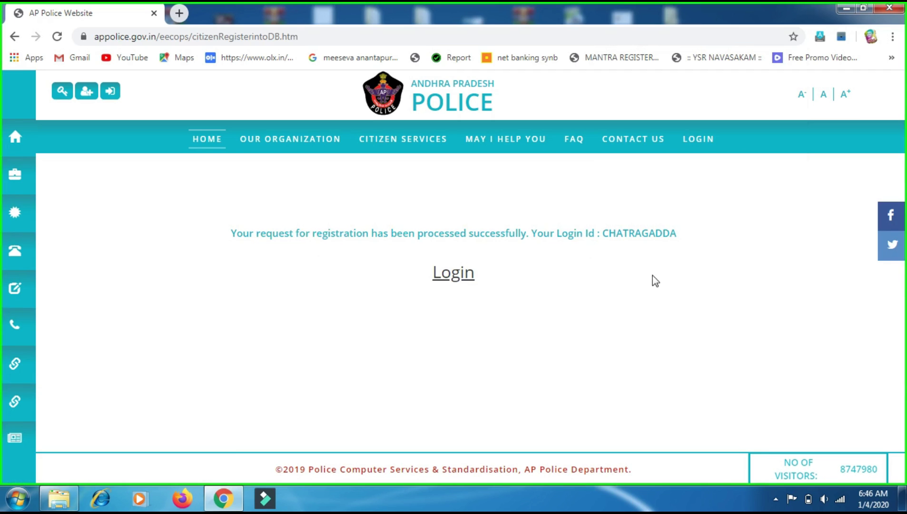
double_click(641, 234)
key(ctrl+c)
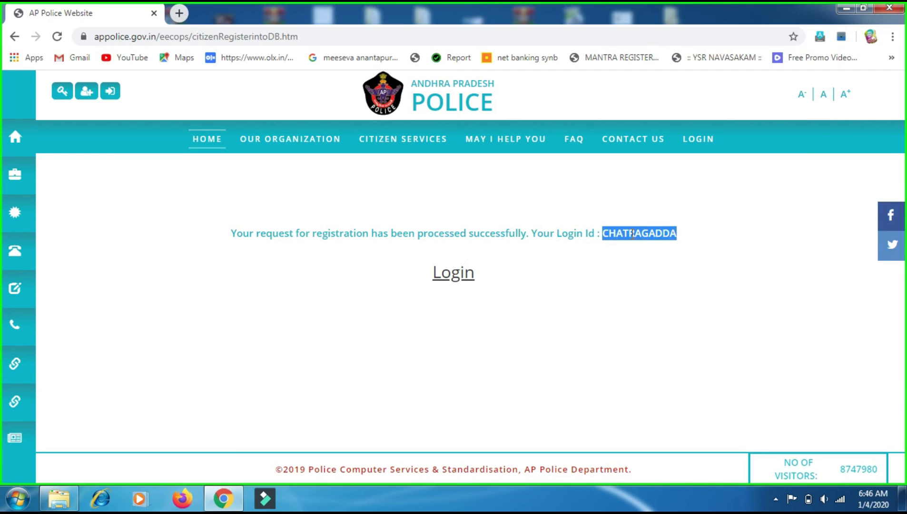
Log in with the pasted login ID, the account password and the captcha code.
click(441, 280)
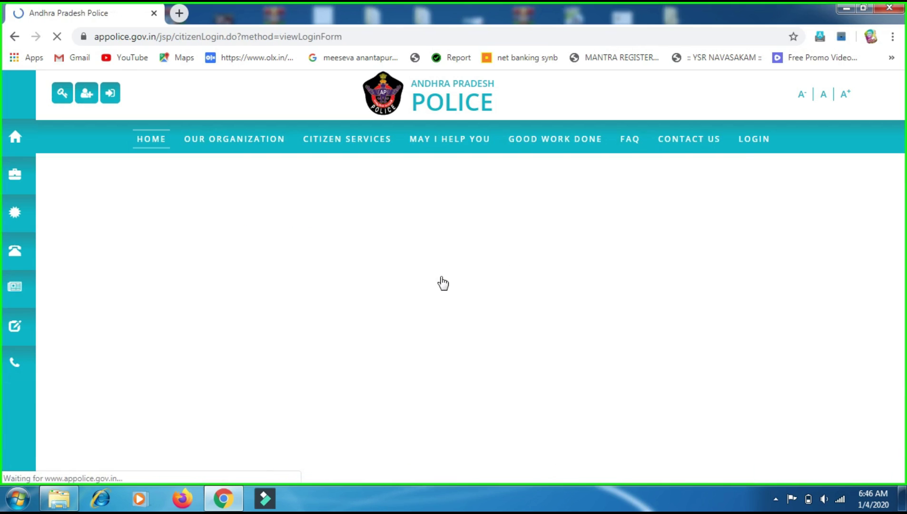
click(418, 230)
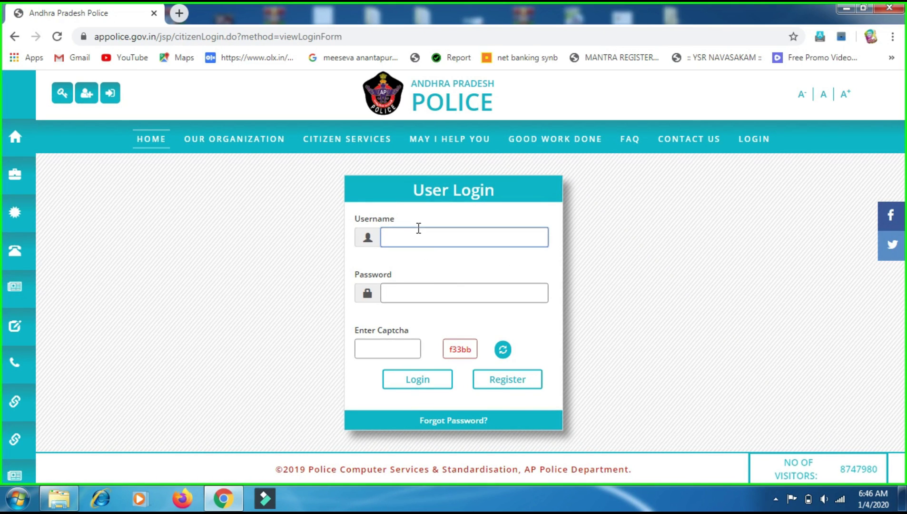
key(ctrl+v)
click(436, 293)
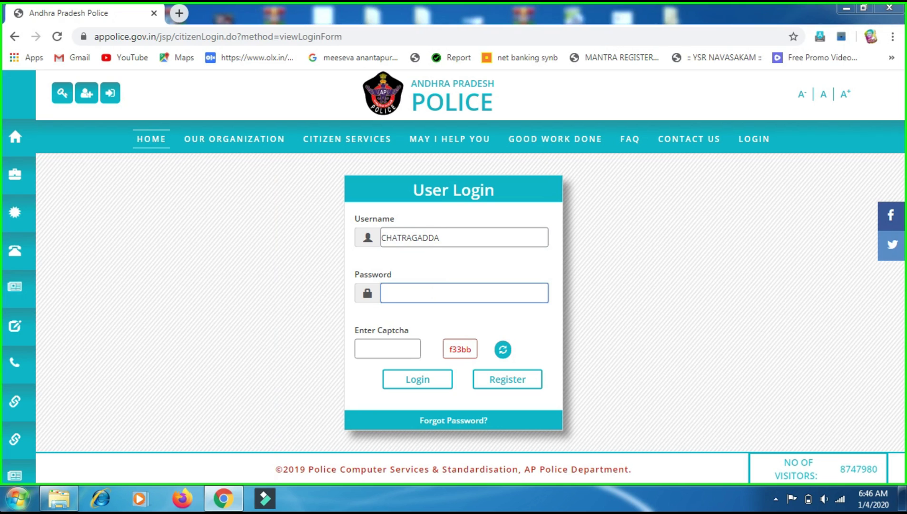
click(18, 499)
text(s)
click(450, 299)
text(••••••••)
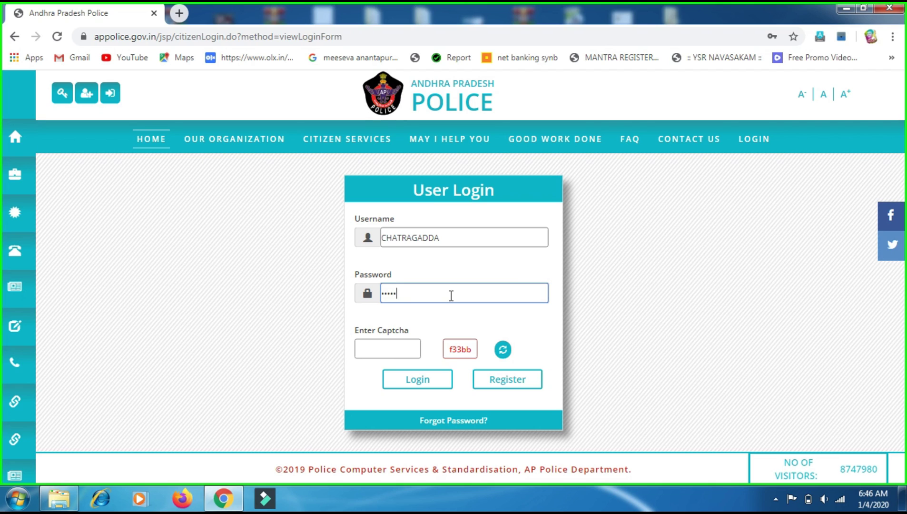
text(••••)
click(403, 349)
text(f33bb)
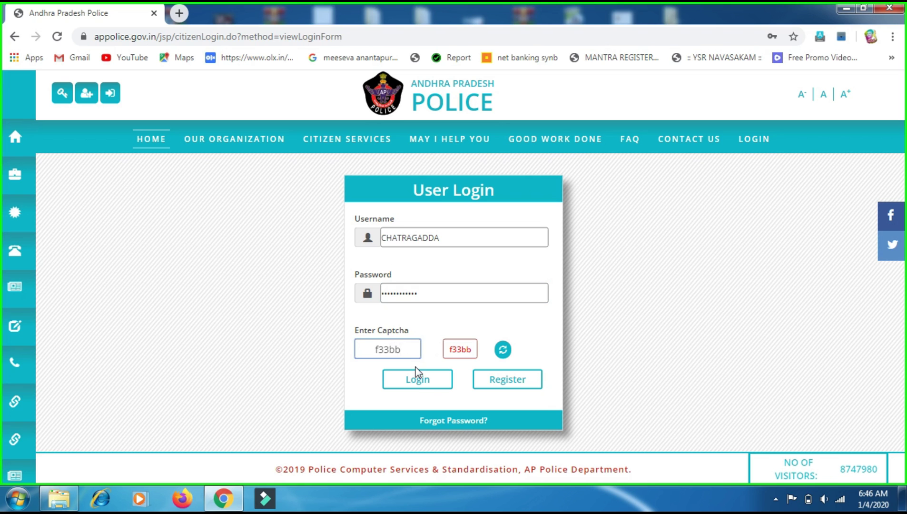
click(432, 385)
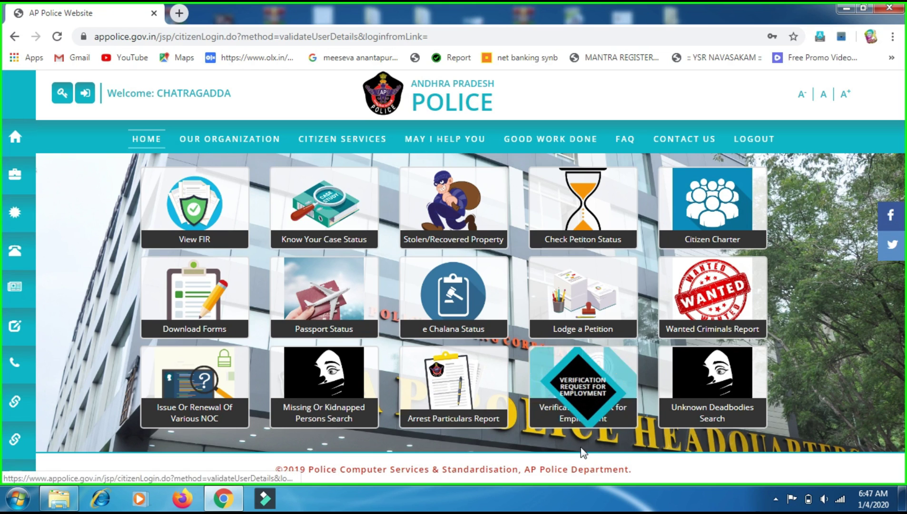
Open Verification Request for Employment, then Issuance of Certificates, closing the MeeSeva login prompt.
click(550, 419)
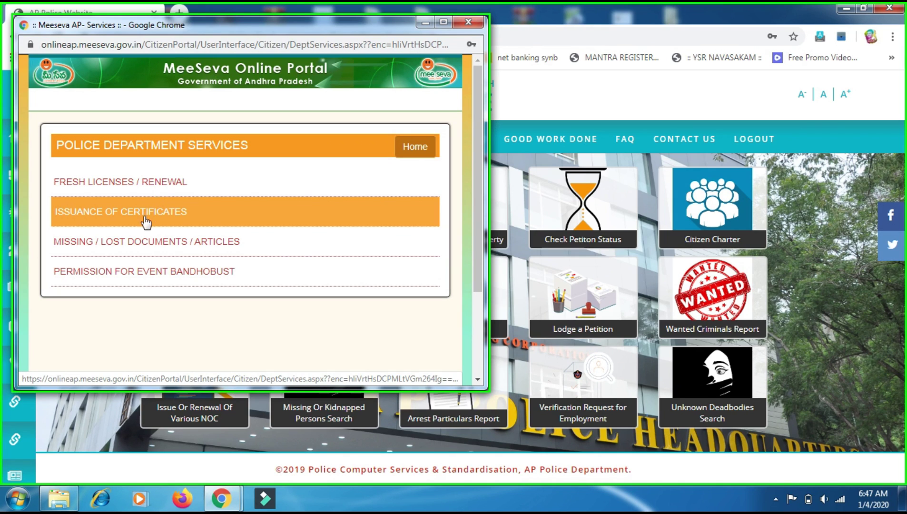
click(79, 222)
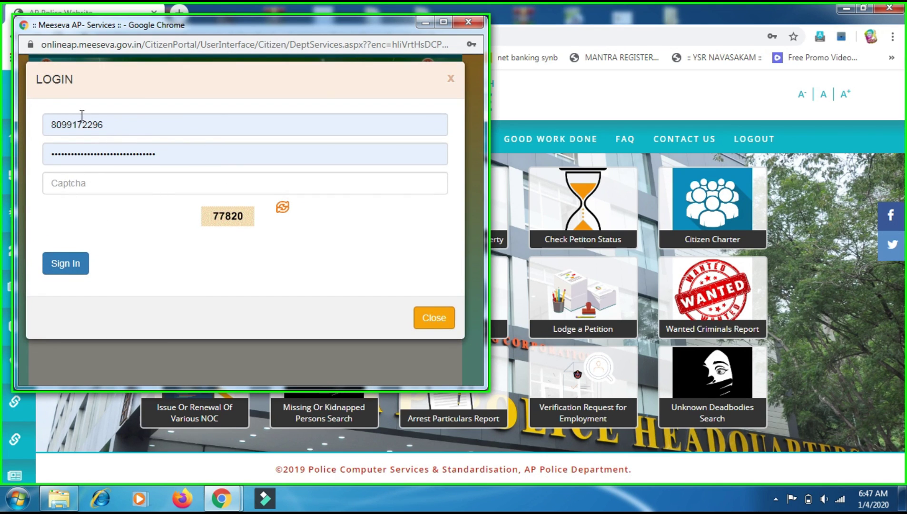
click(450, 80)
drag(334, 22, 300, 95)
Search 'meeseva citizen portal' in a new tab, open its New Registration form, then return to AP Police.
click(179, 13)
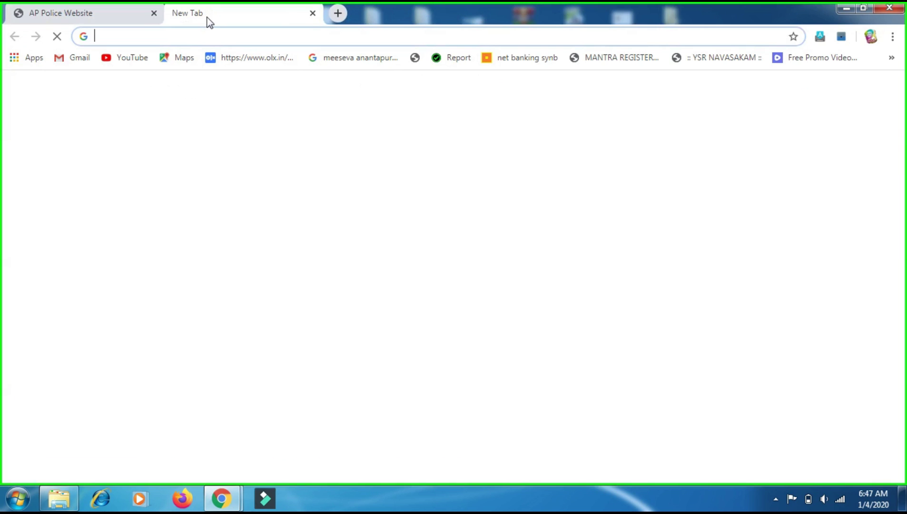
text(me)
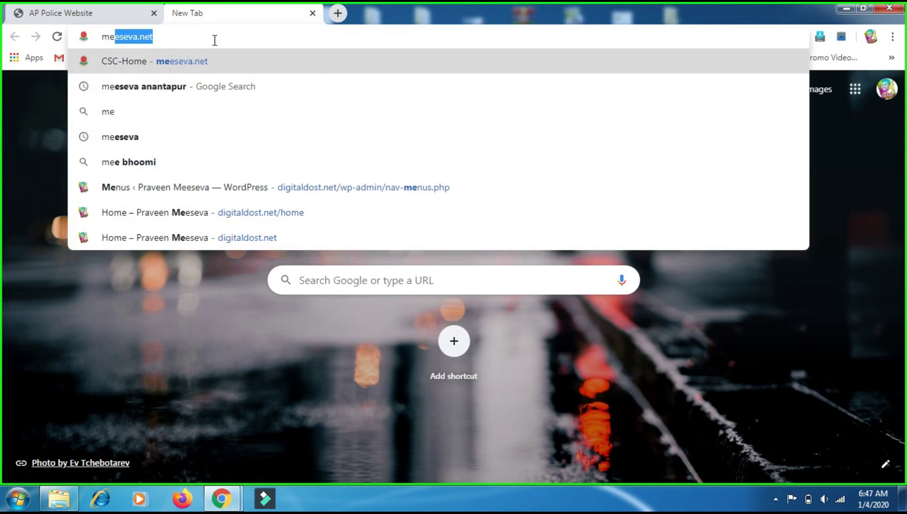
text(eseva citi)
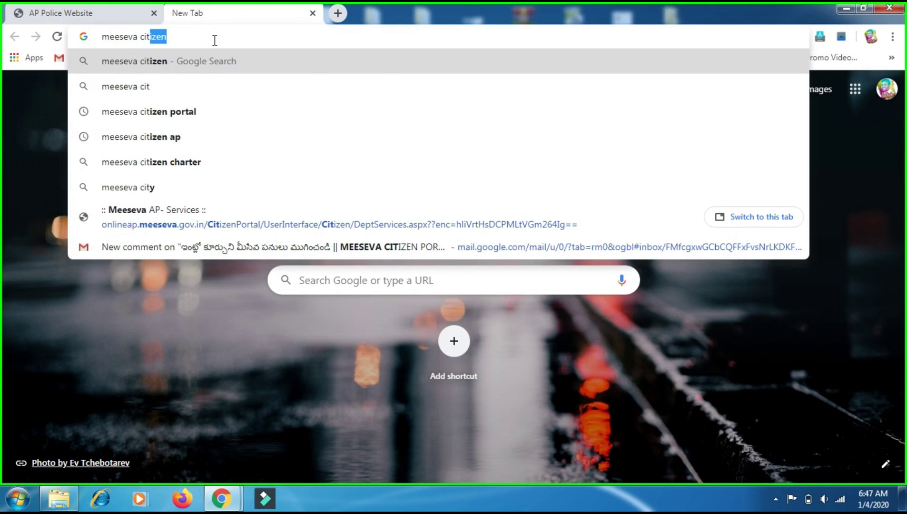
key(Down)
key(Down)
key(Return)
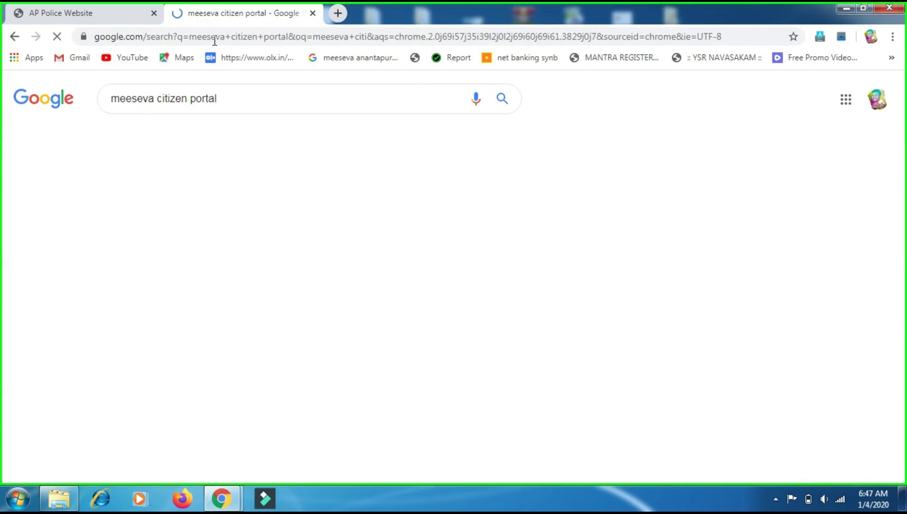
click(254, 199)
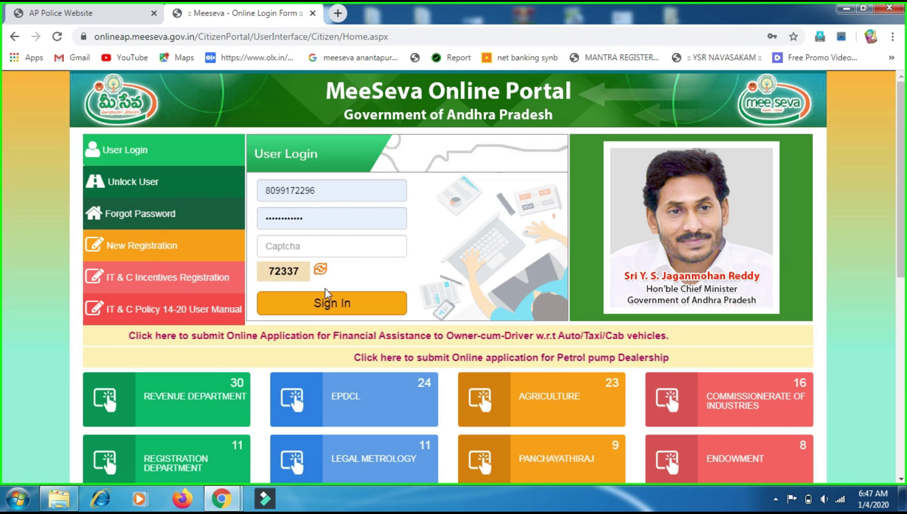
click(126, 245)
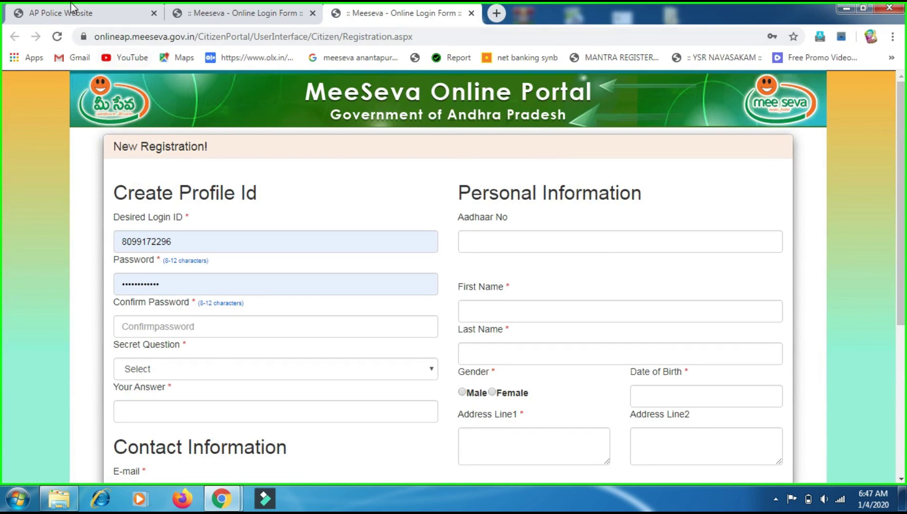
click(73, 9)
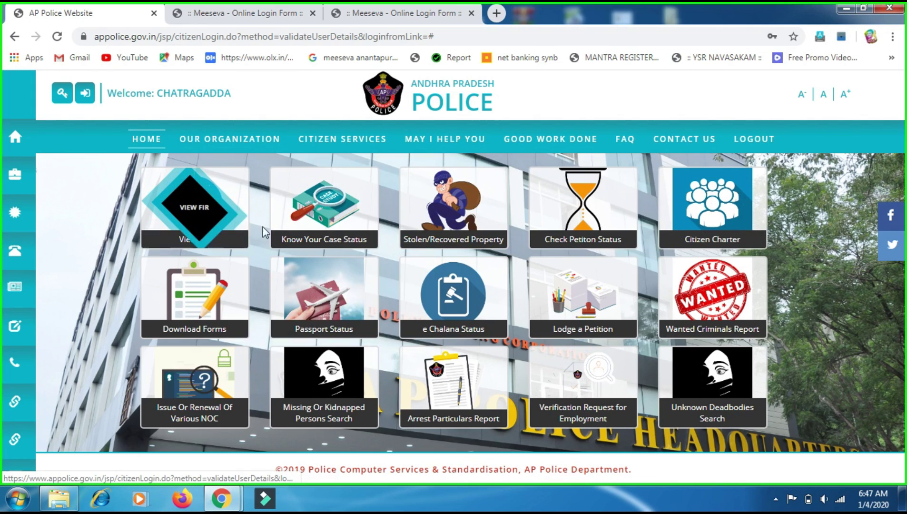
Open View FIR and select District Krishna and Police Station Ghantasala.
click(198, 207)
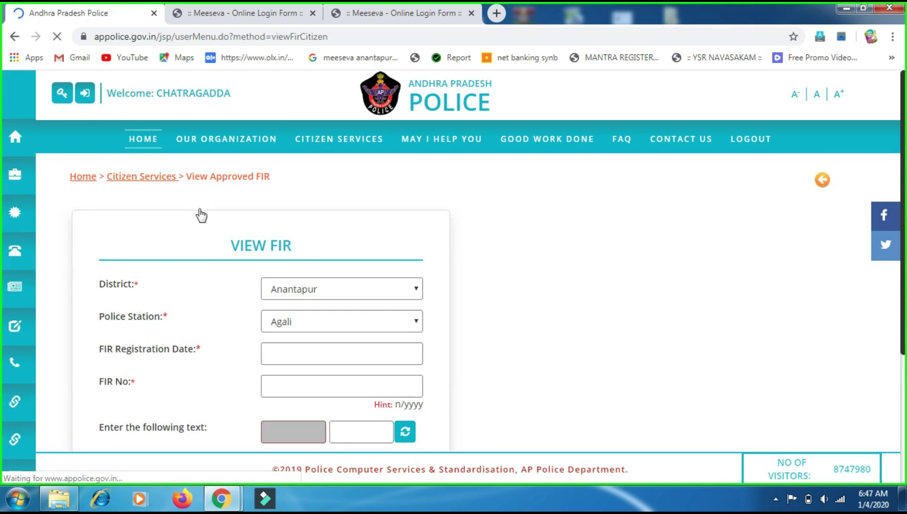
scroll(495, 275, down, 2)
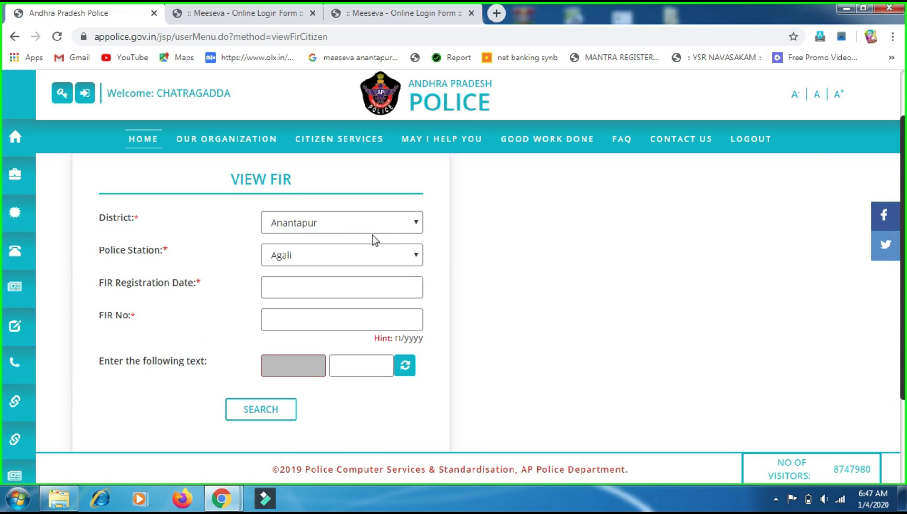
click(324, 226)
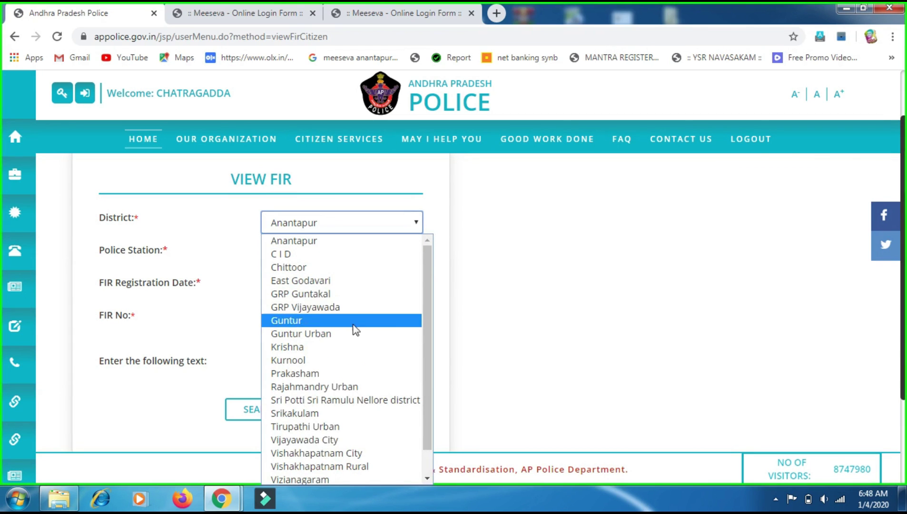
scroll(427, 357, down, 1)
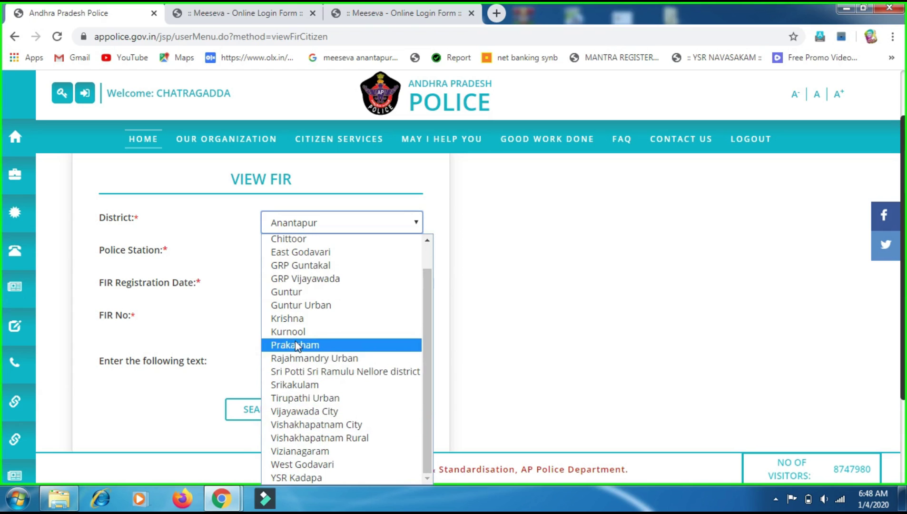
click(287, 318)
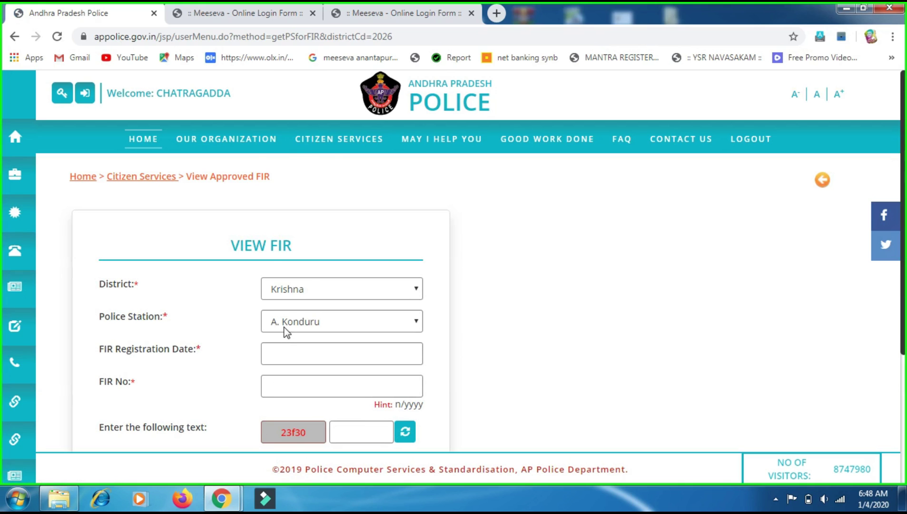
click(286, 330)
click(346, 238)
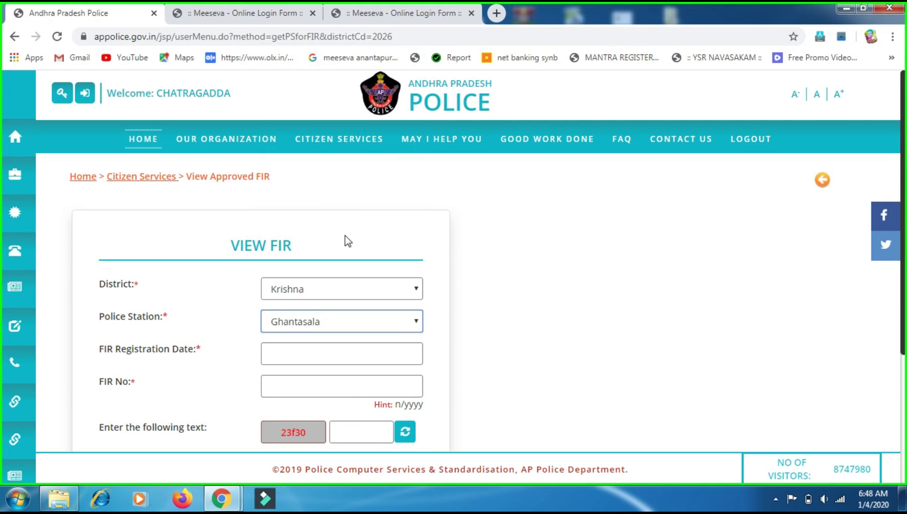
click(336, 351)
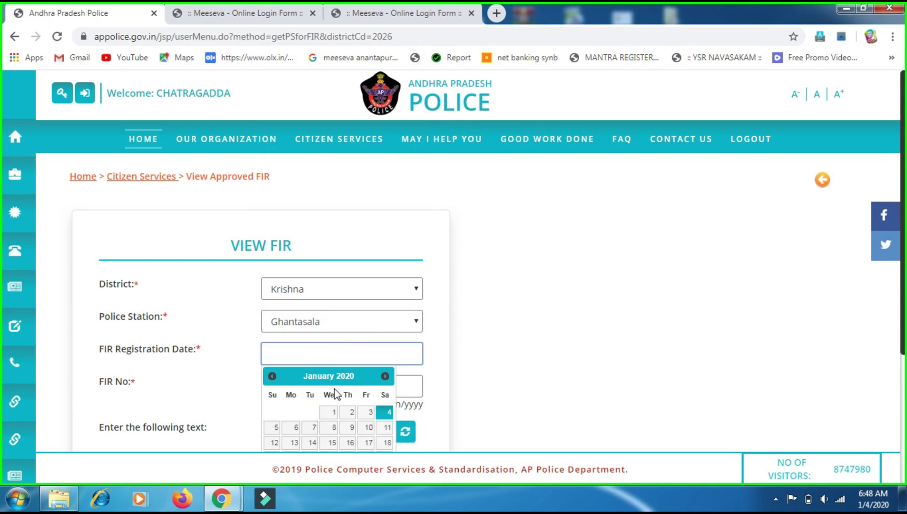
click(272, 376)
scroll(343, 421, down, 1)
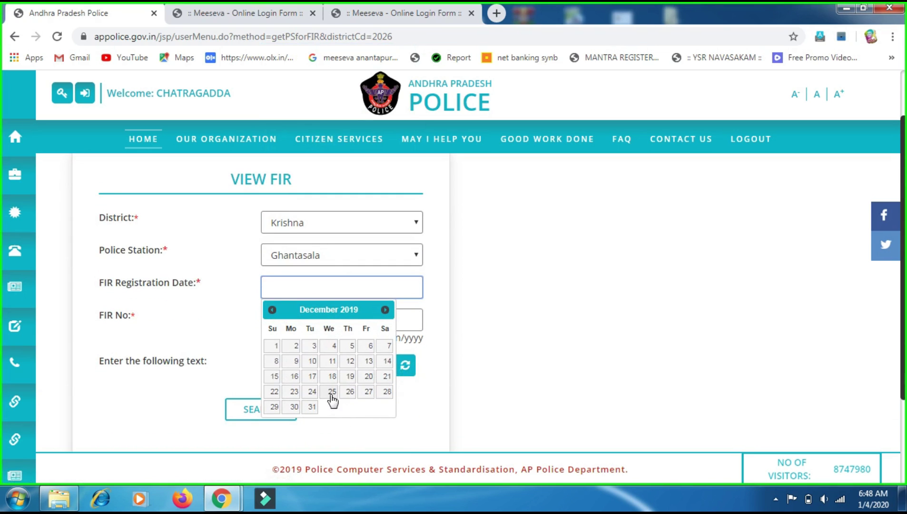
click(330, 377)
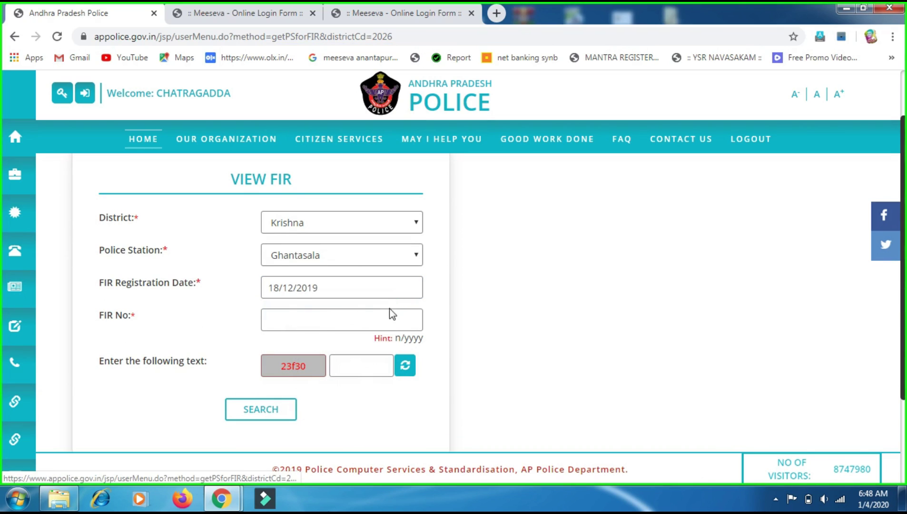
click(319, 313)
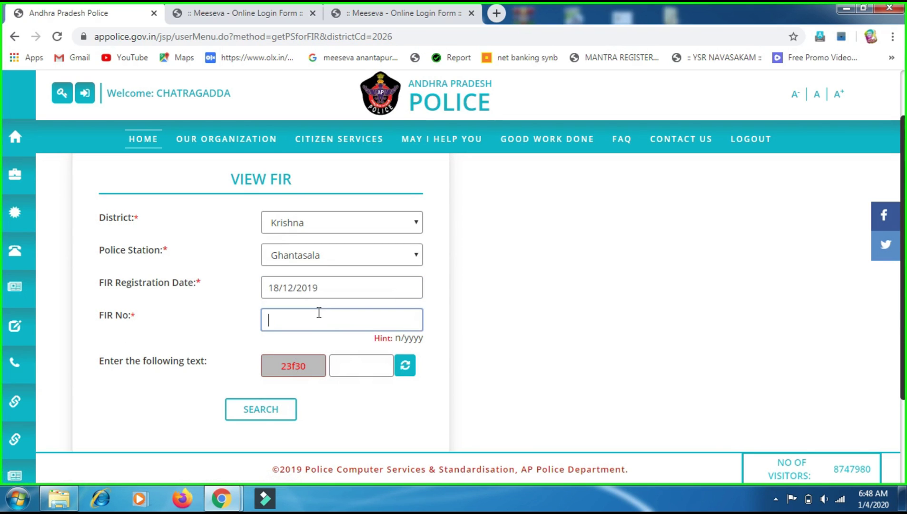
drag(395, 341, 372, 324)
click(372, 325)
click(383, 371)
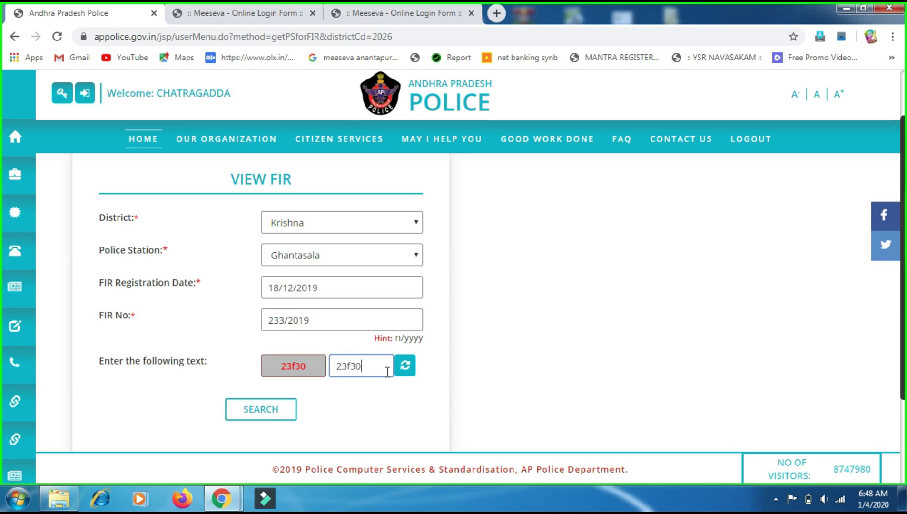
click(270, 409)
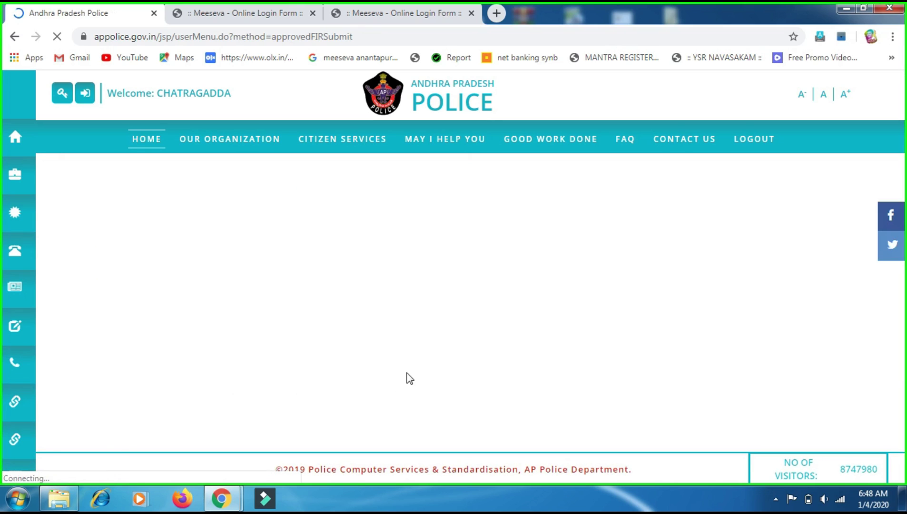
Search for FIR 2/2019 at Ghantasala, Krishna with the security code filled in.
scroll(528, 335, down, 2)
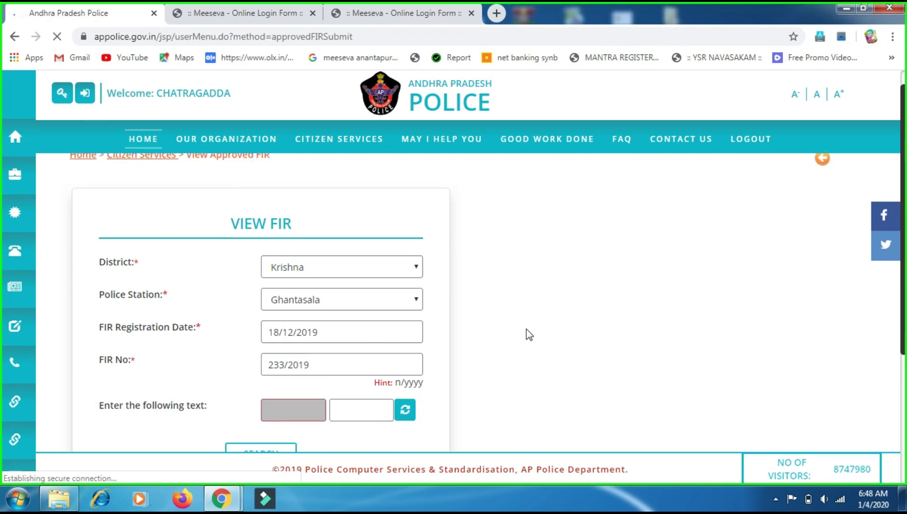
scroll(475, 329, down, 1)
scroll(475, 329, up, 3)
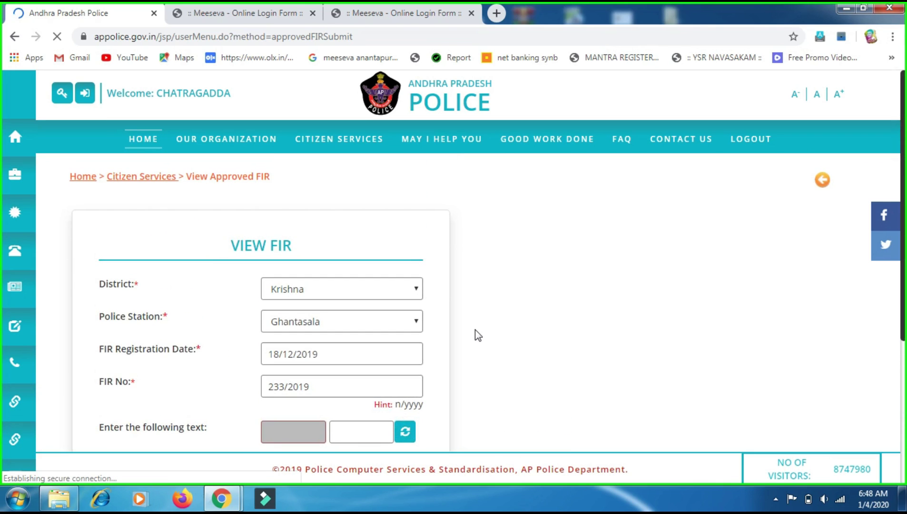
click(286, 387)
key(BackSpace)
key(BackSpace)
click(369, 432)
text(dd)
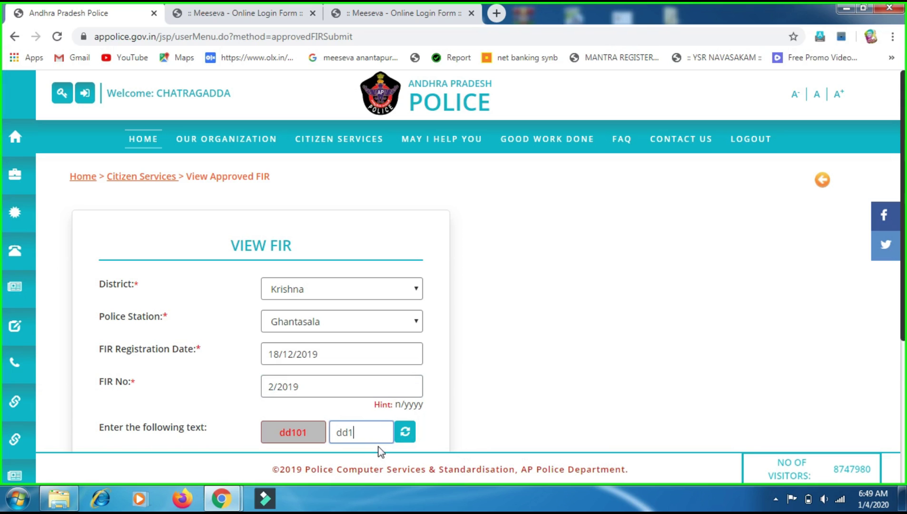
text(101)
scroll(428, 428, down, 2)
click(272, 413)
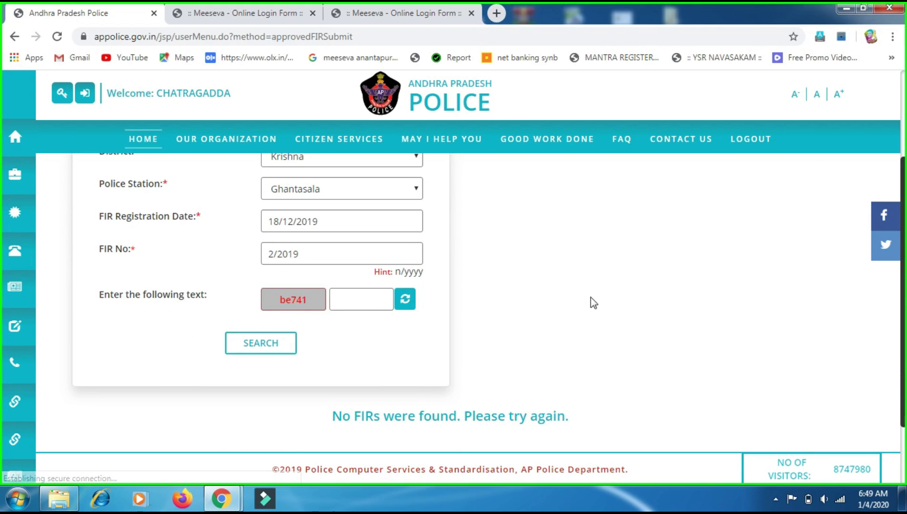
Highlight the 'no FIRs found' result and return to the portal home page.
drag(330, 419, 573, 419)
drag(401, 270, 388, 271)
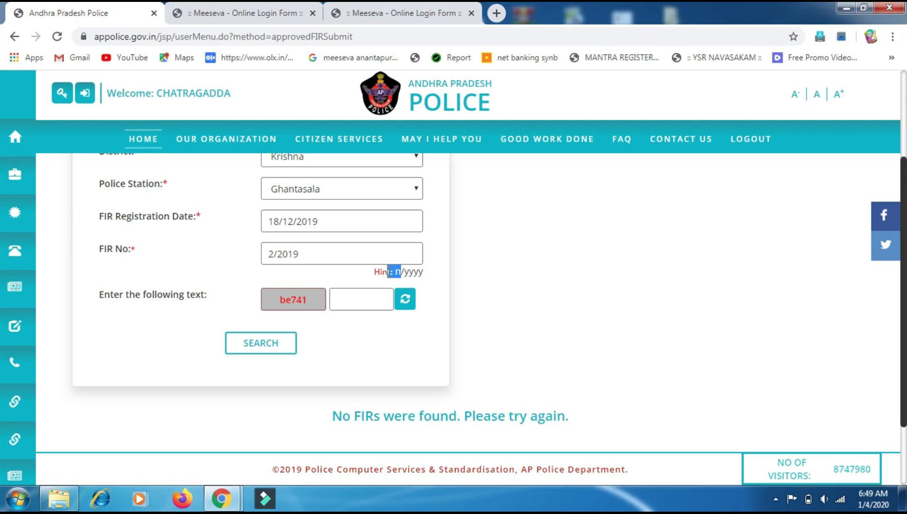
click(407, 276)
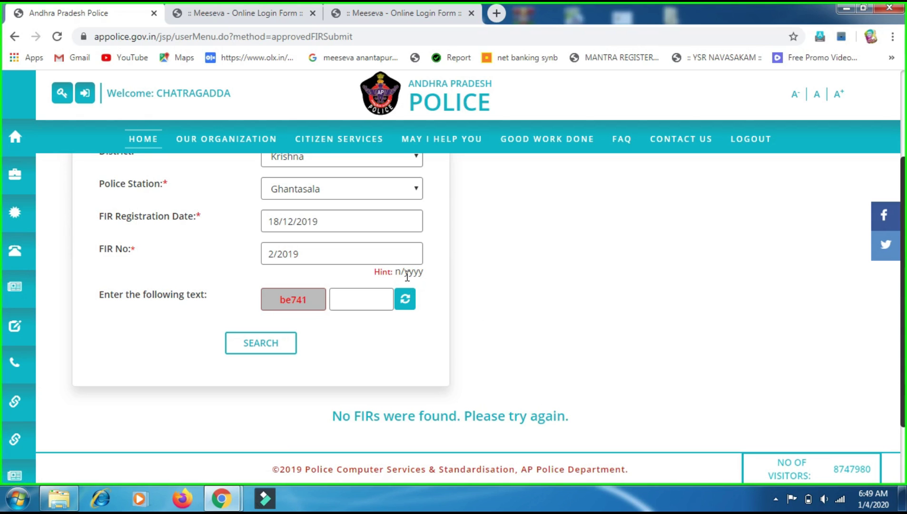
drag(405, 272, 425, 273)
scroll(422, 293, up, 1)
scroll(423, 302, up, 2)
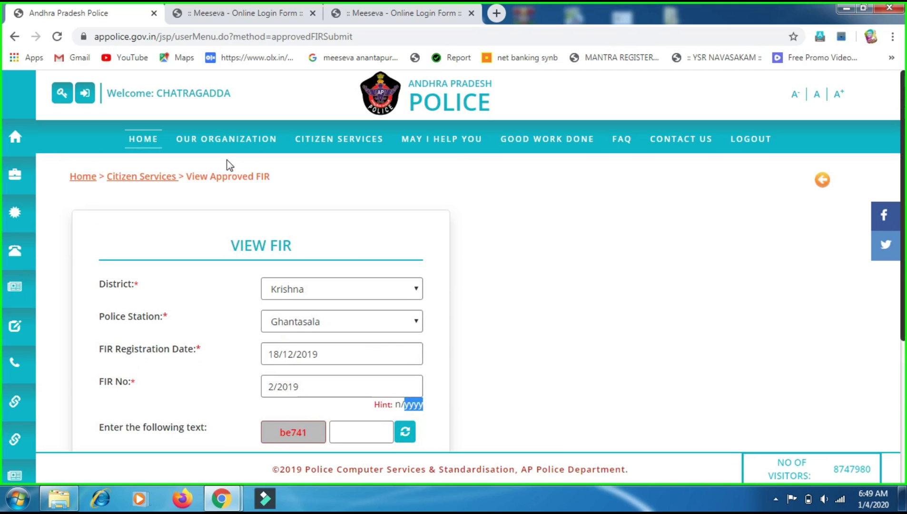
click(87, 178)
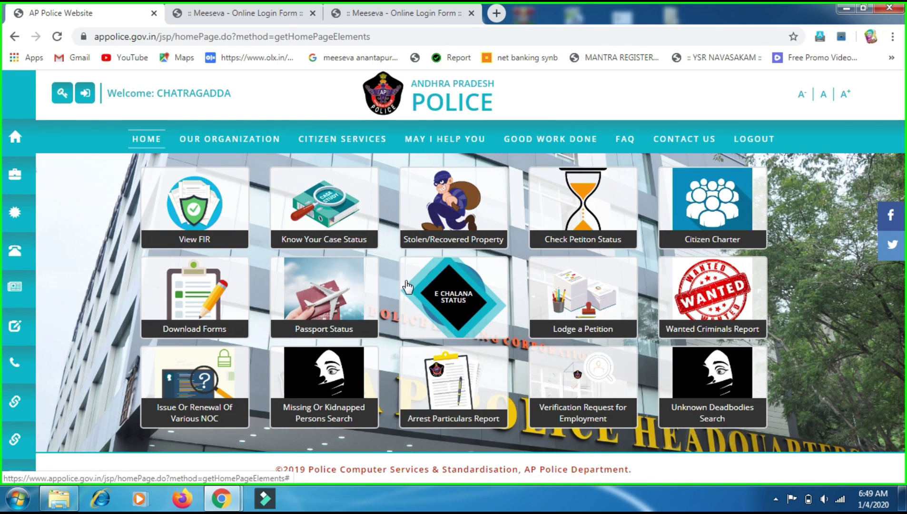
click(332, 215)
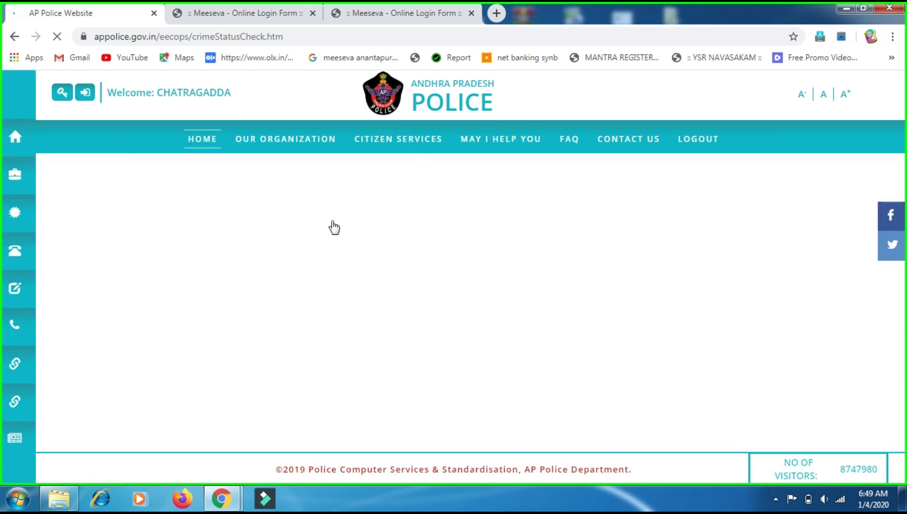
click(342, 294)
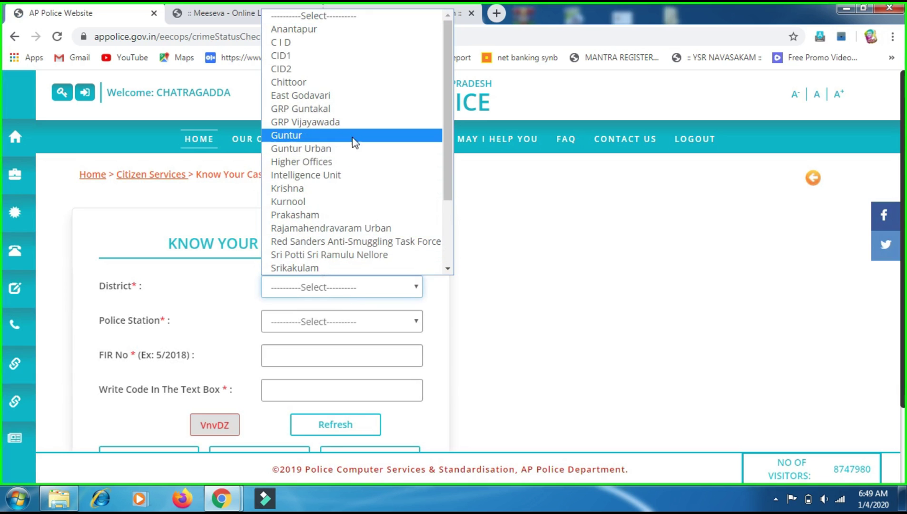
scroll(342, 181, down, 1)
scroll(318, 138, down, 2)
click(314, 96)
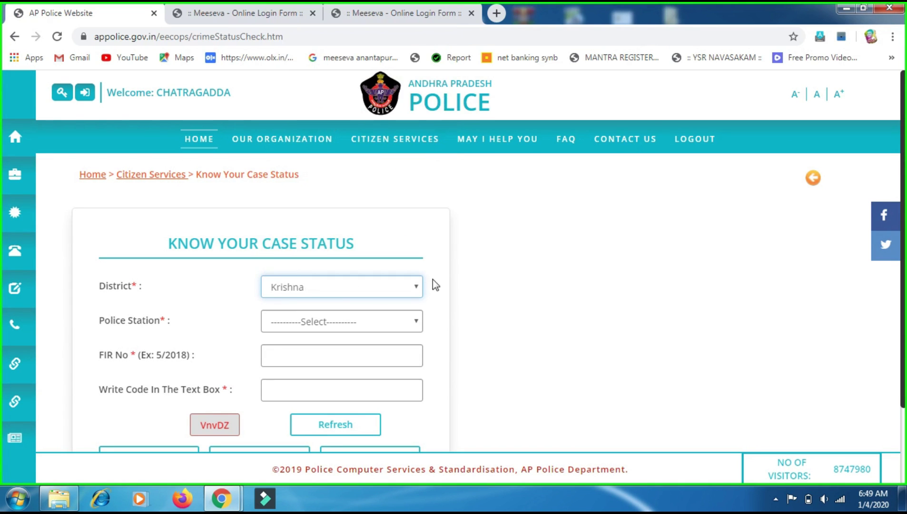
click(325, 323)
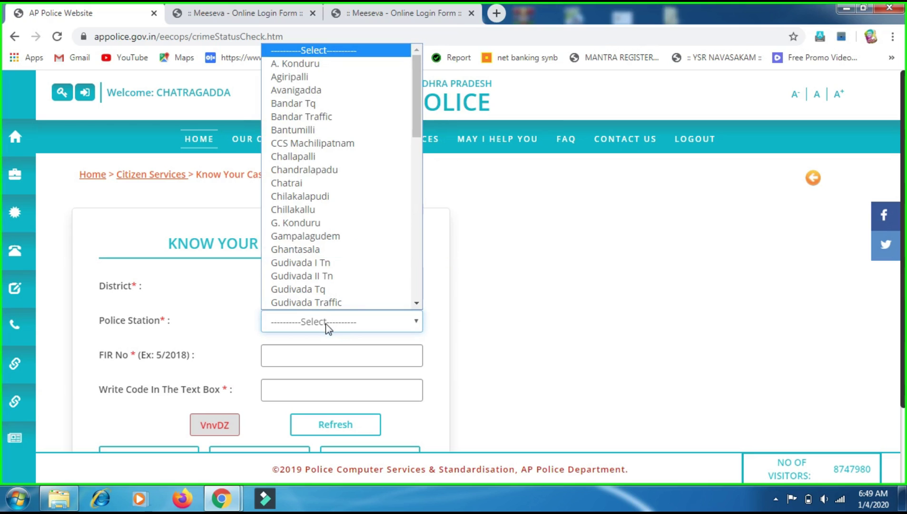
key(g)
key(h)
key(Return)
click(323, 357)
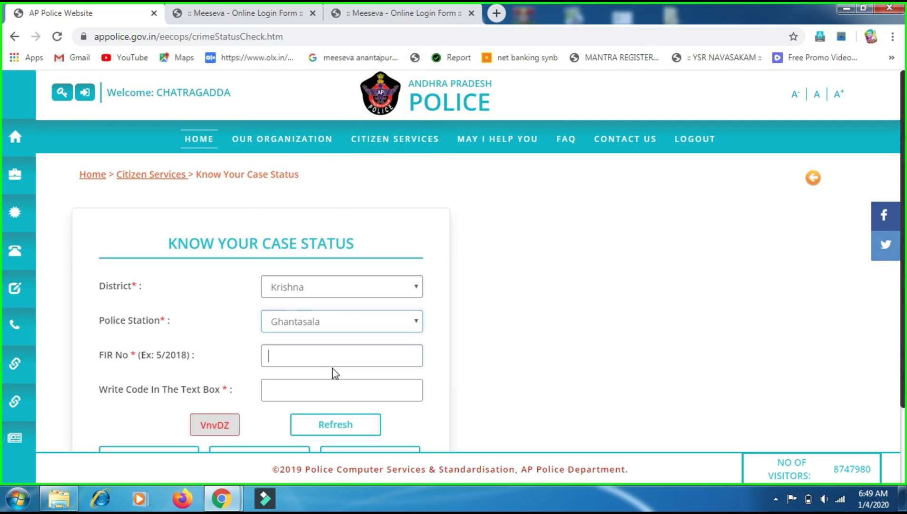
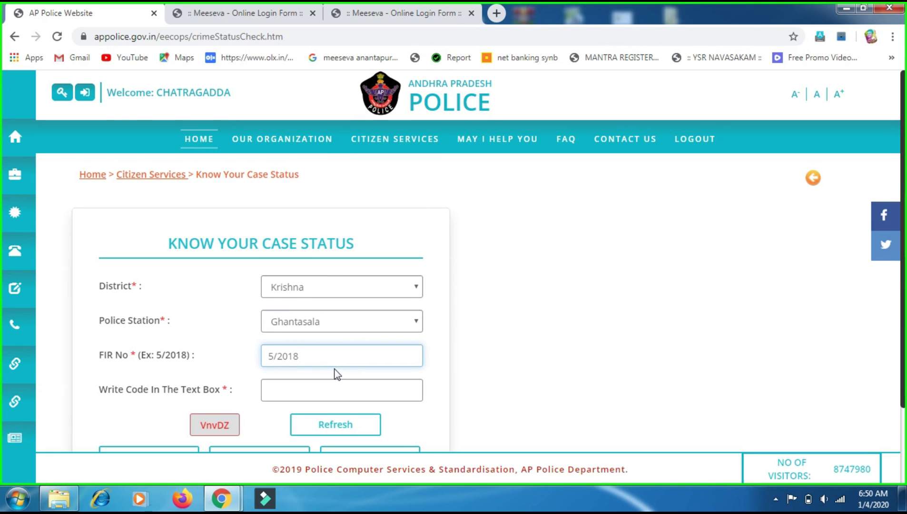
Submit the lookup, re-entering the security code with correct casing after the mismatch alert.
click(341, 390)
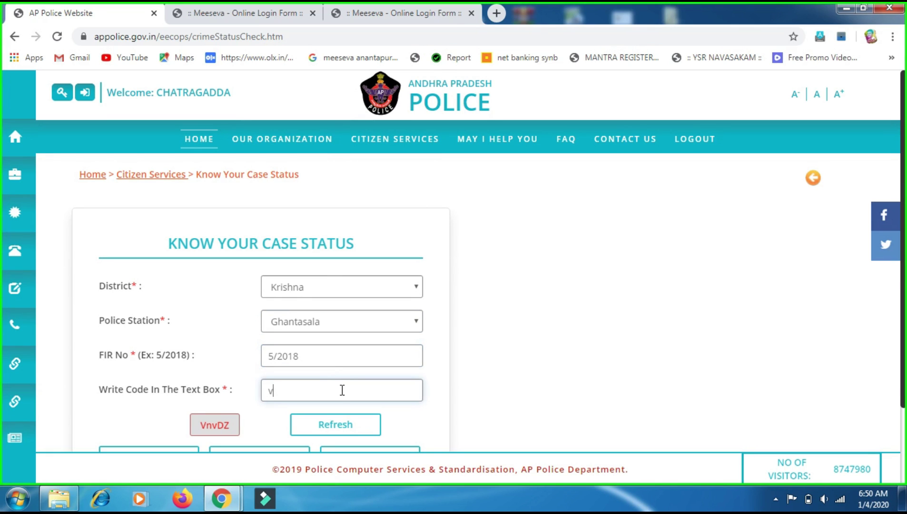
text(vnvDZ)
scroll(617, 351, down, 2)
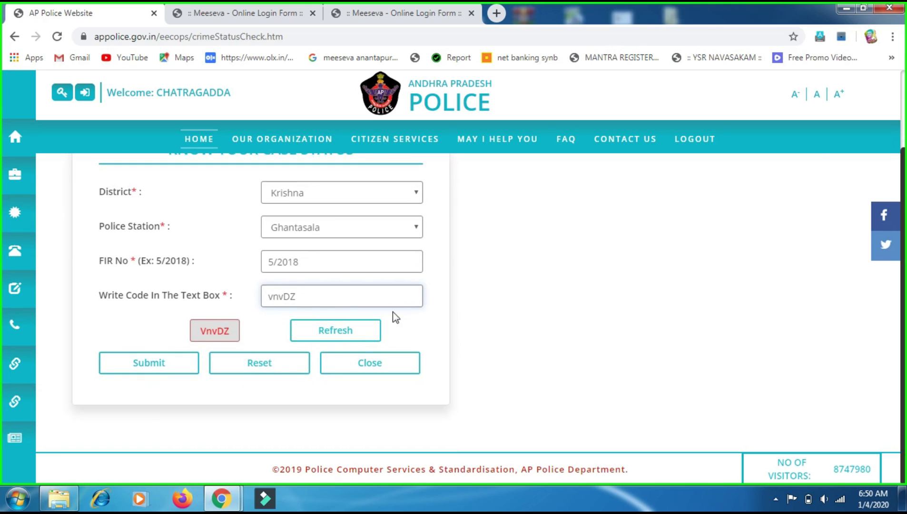
click(170, 366)
click(566, 128)
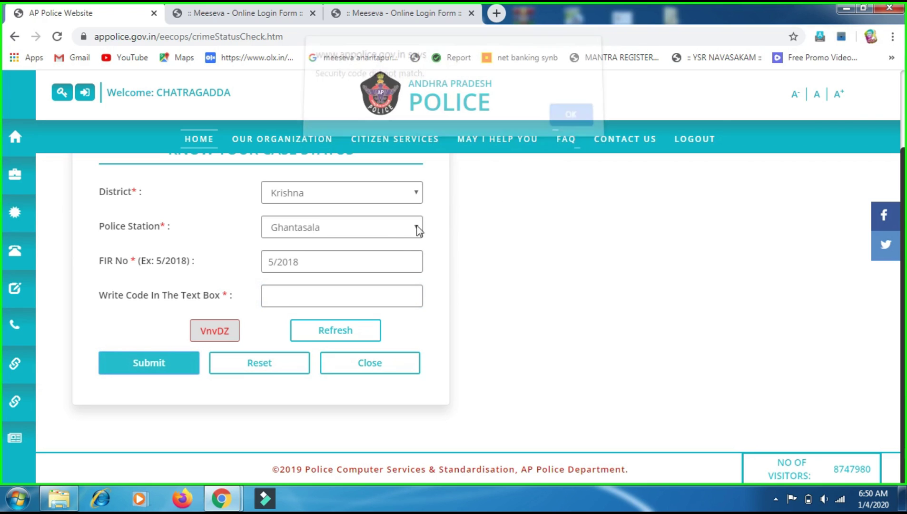
click(295, 295)
text(v)
key(BackSpace)
text(Vn)
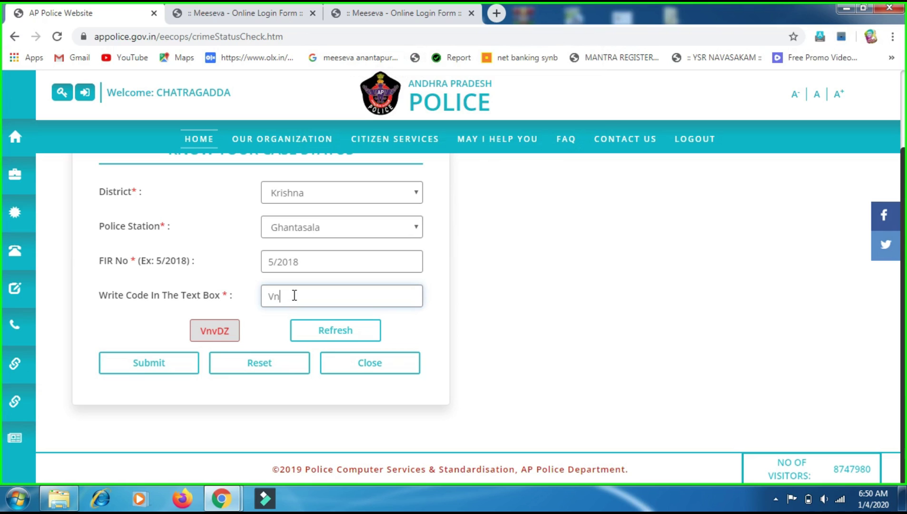
text(vDZ)
click(161, 362)
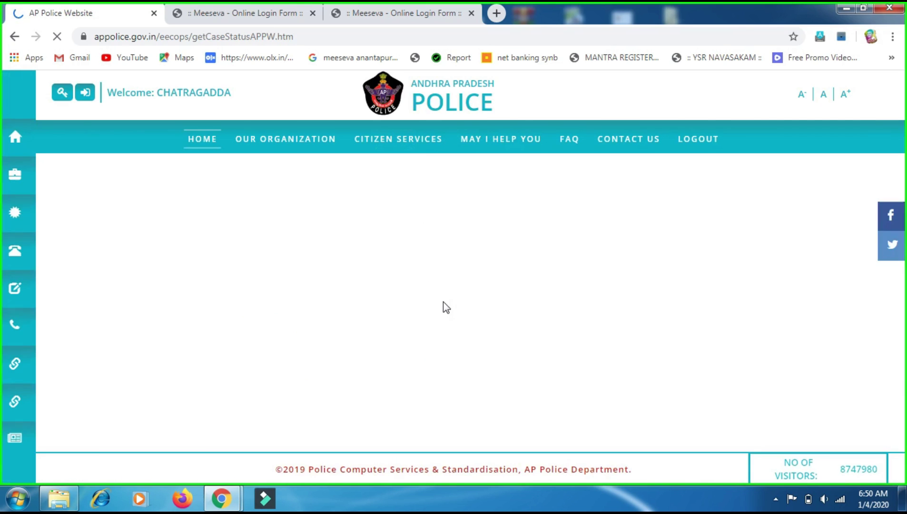
Highlight the Conviction status and the 3,4-APGA Acts And Sections value.
scroll(445, 307, down, 2)
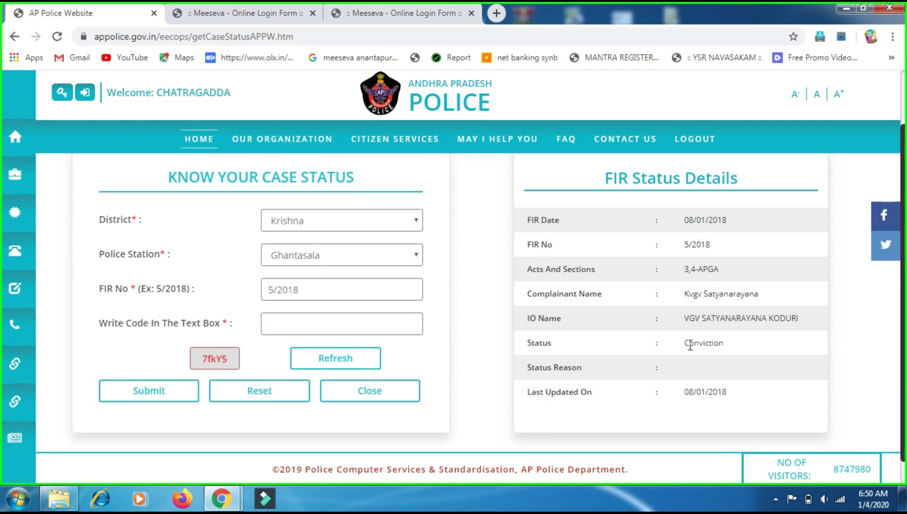
drag(684, 345, 732, 347)
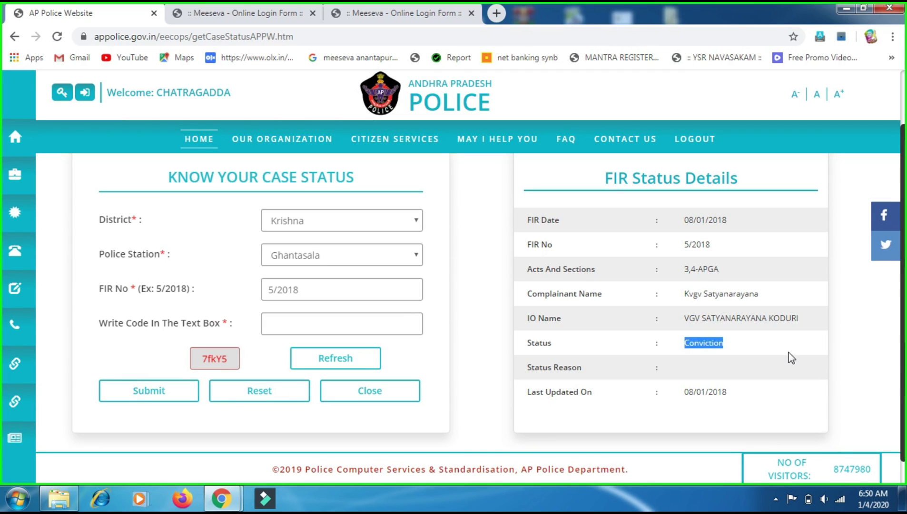
drag(682, 270, 709, 264)
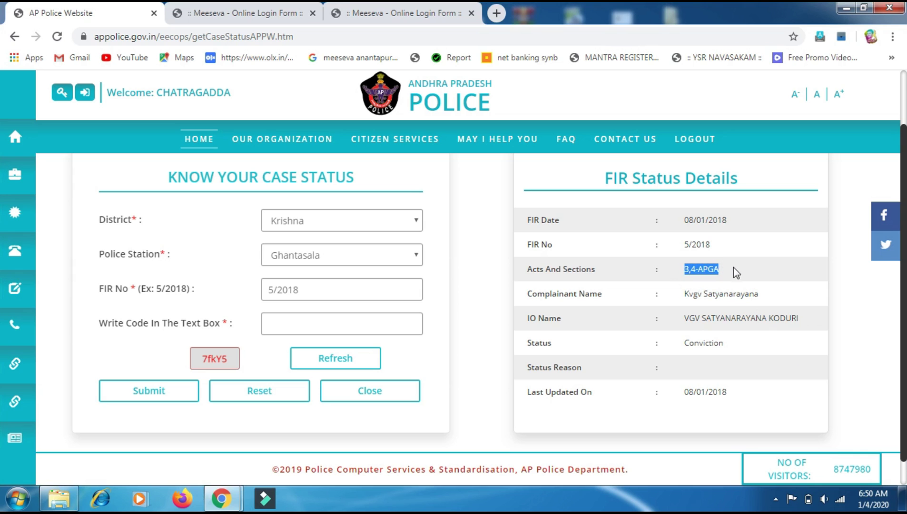
scroll(673, 330, down, 1)
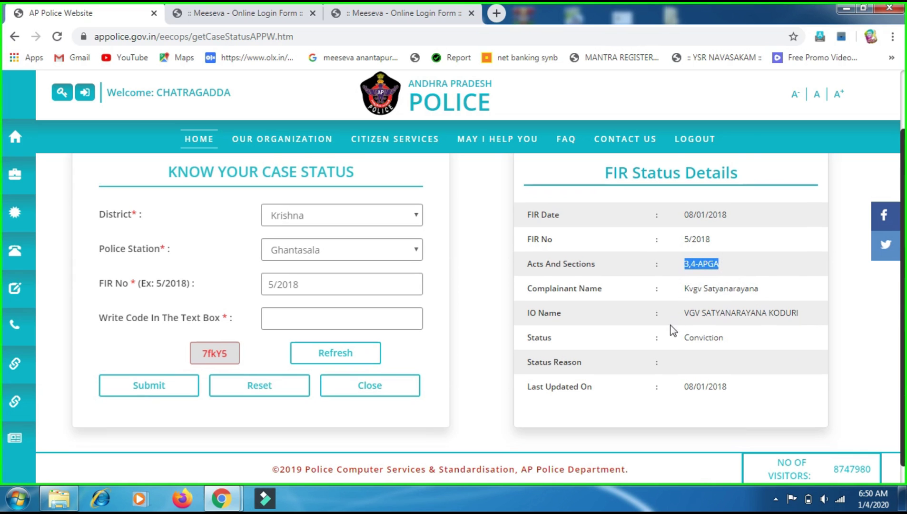
scroll(673, 330, down, 1)
scroll(673, 330, up, 2)
scroll(673, 330, down, 2)
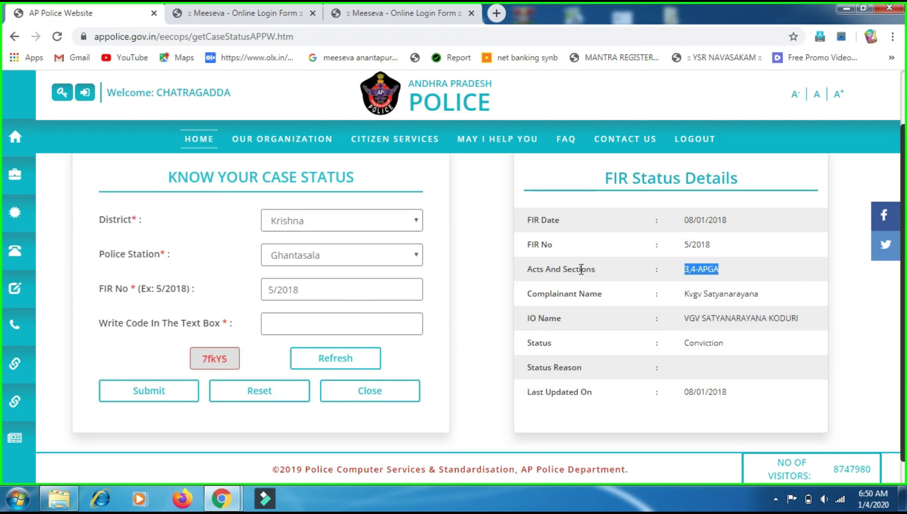
Review the FIR date, complainant, investigating officer and status reason, then return home.
drag(691, 221, 733, 227)
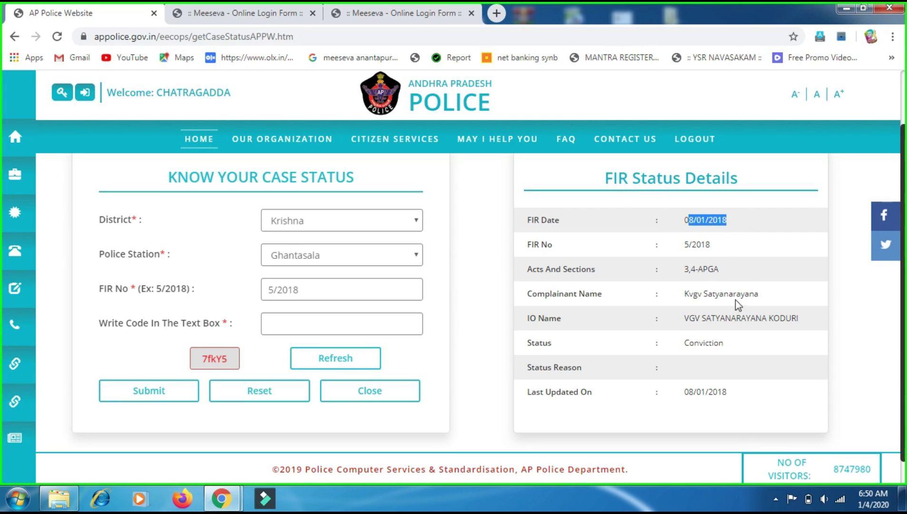
drag(678, 299, 778, 297)
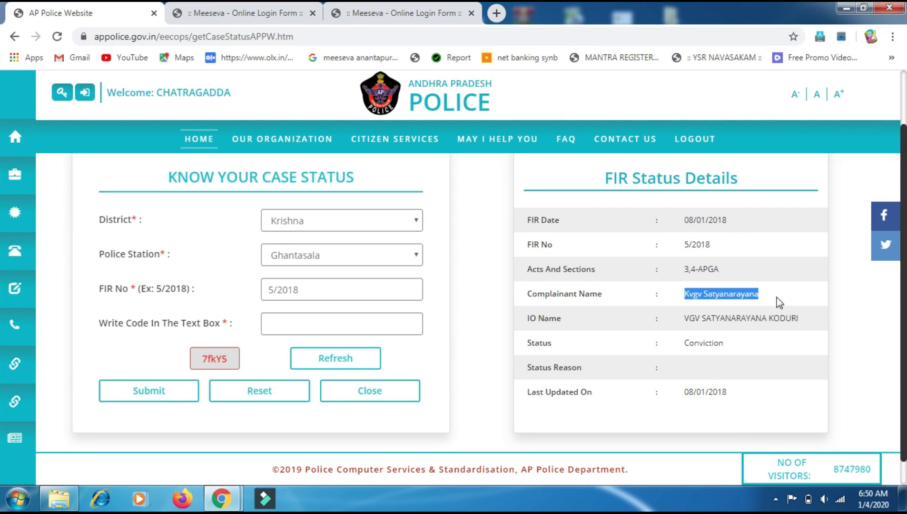
drag(684, 318, 804, 320)
click(687, 345)
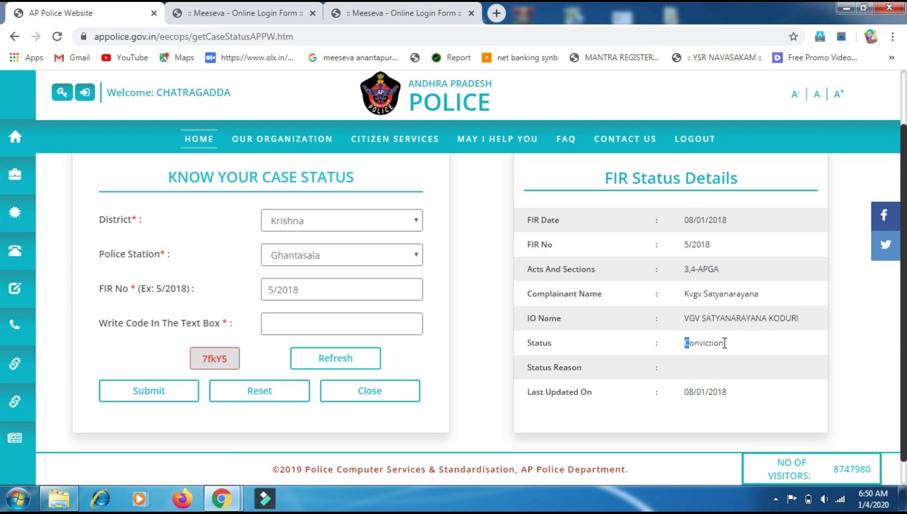
drag(540, 368, 577, 369)
drag(645, 378, 797, 365)
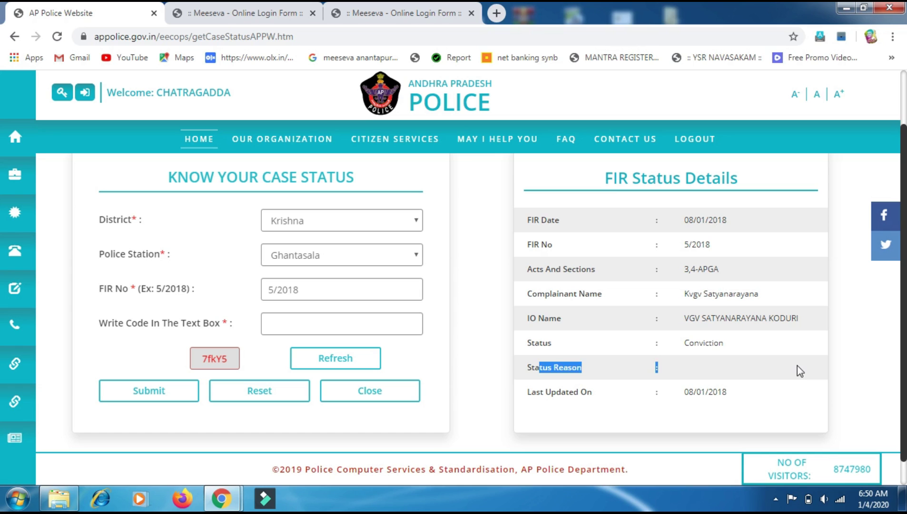
click(779, 354)
scroll(542, 313, up, 2)
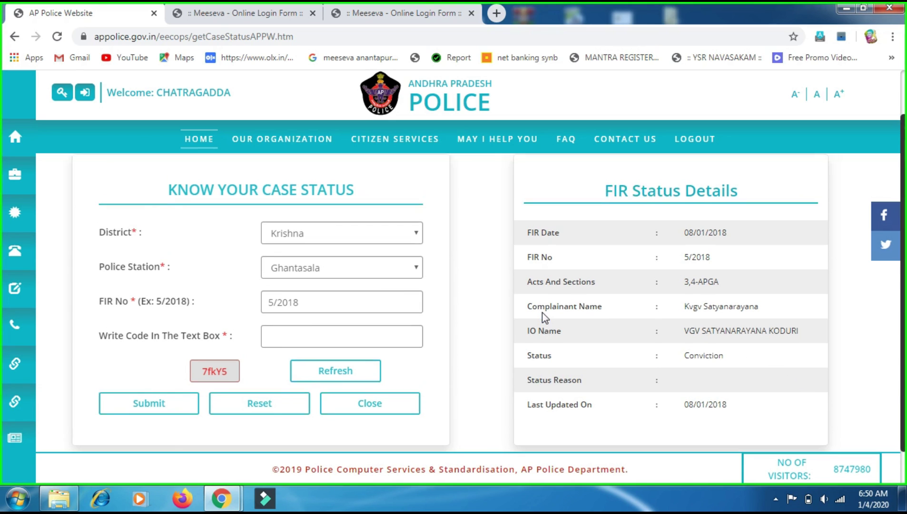
click(99, 178)
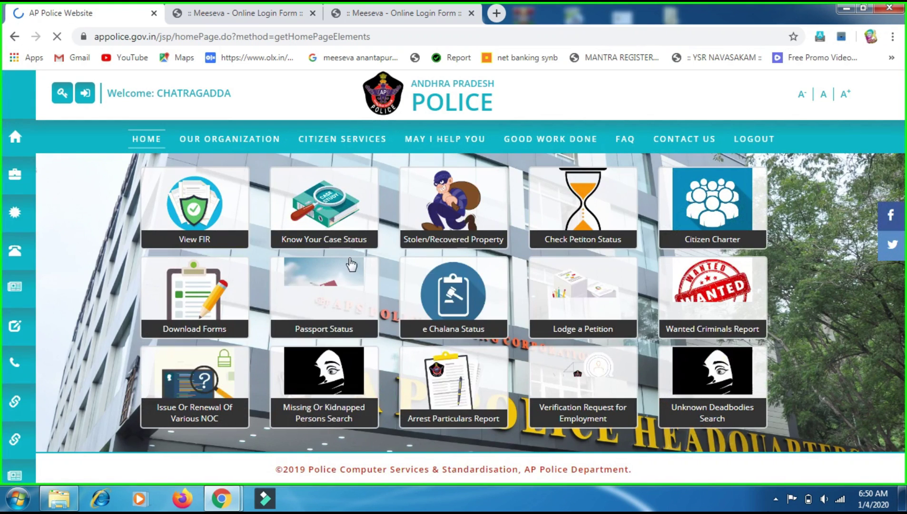
click(447, 225)
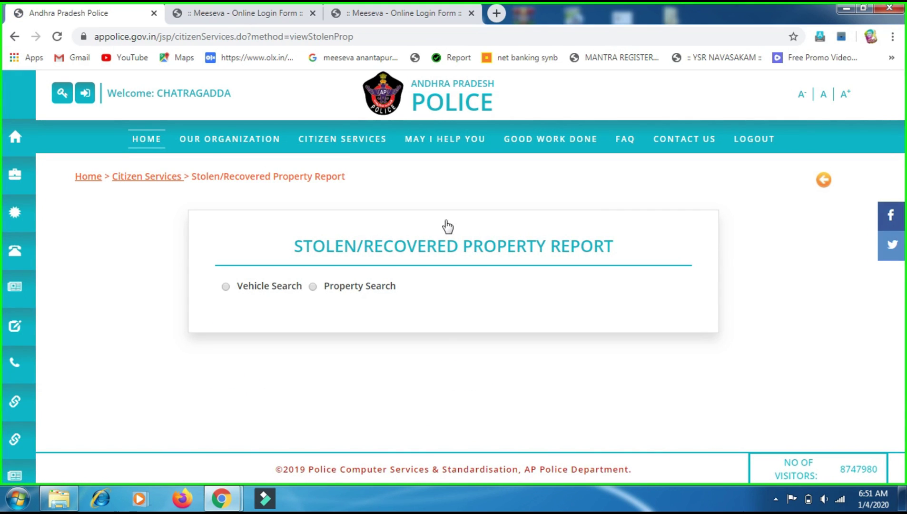
click(226, 287)
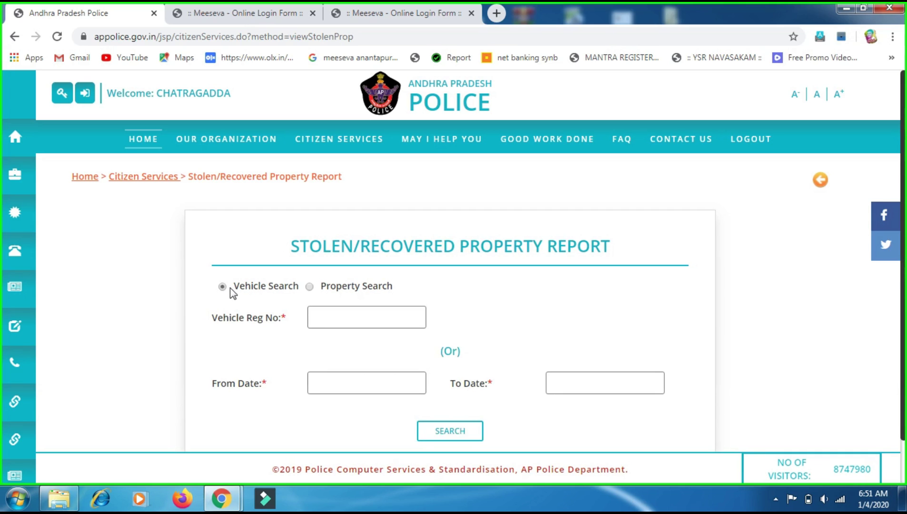
scroll(449, 286, down, 1)
click(362, 262)
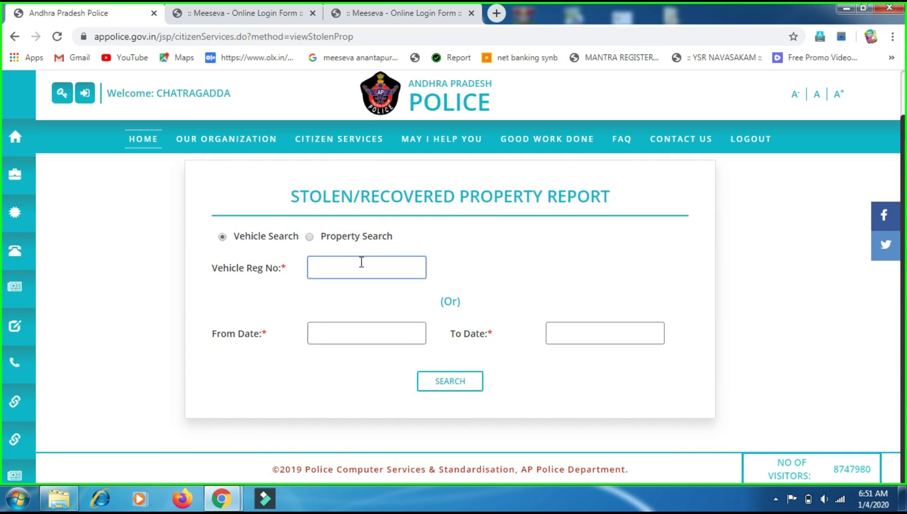
text(AP16BS1022)
click(430, 381)
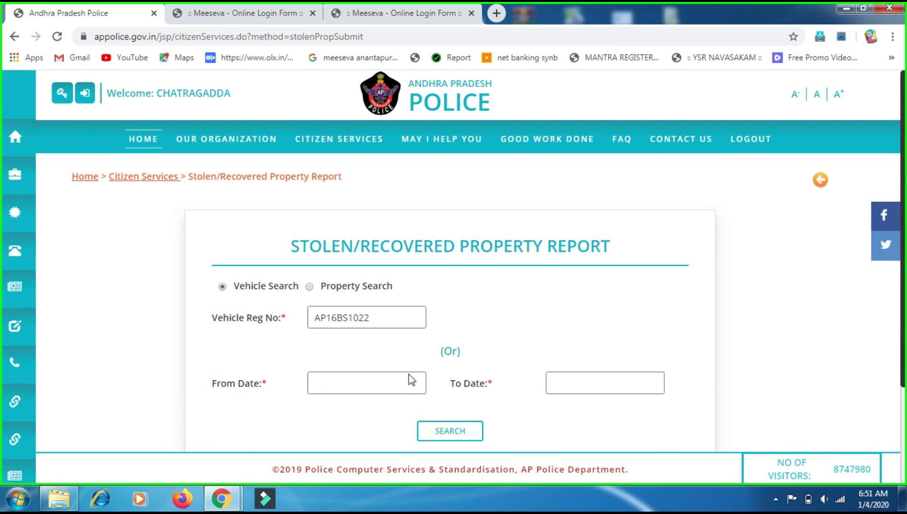
scroll(408, 376, down, 3)
drag(374, 416, 604, 421)
click(604, 422)
scroll(602, 415, up, 2)
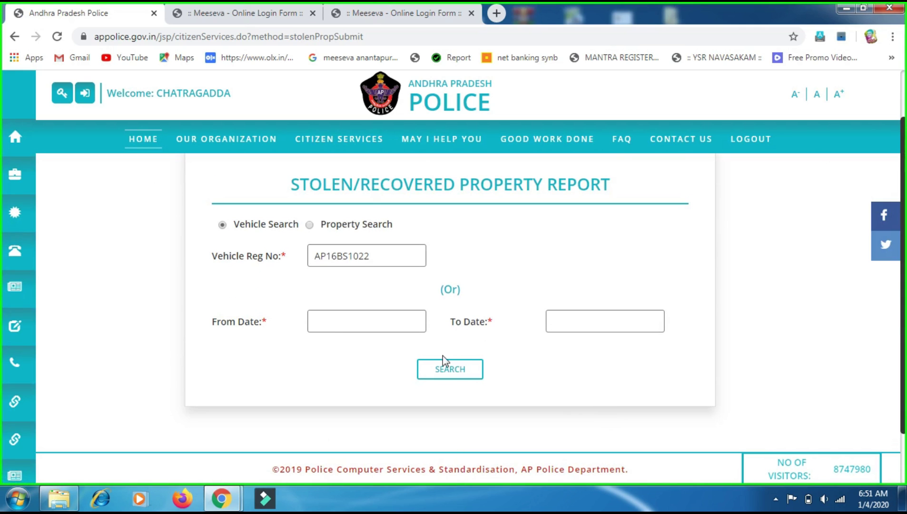
Set From Date to 01/11/2019; a 30 November end date triggers the seven-day limit warning.
click(336, 325)
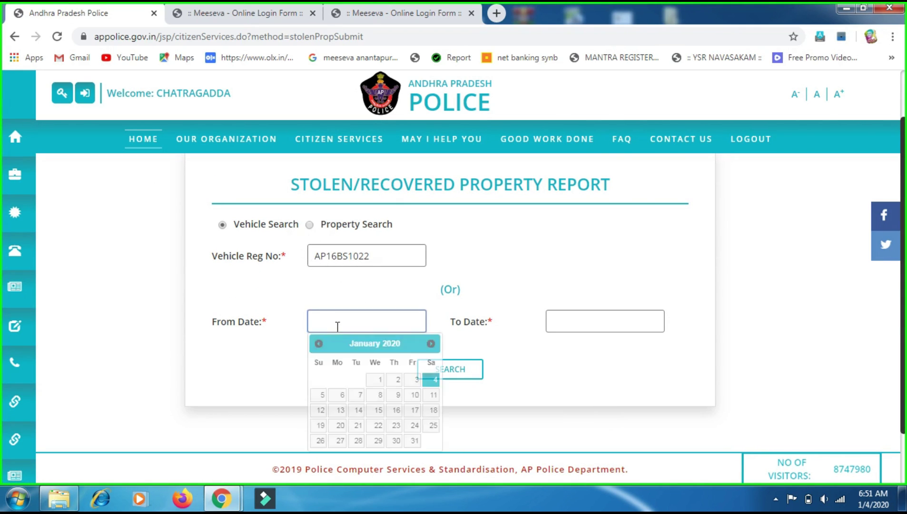
click(318, 343)
click(318, 343)
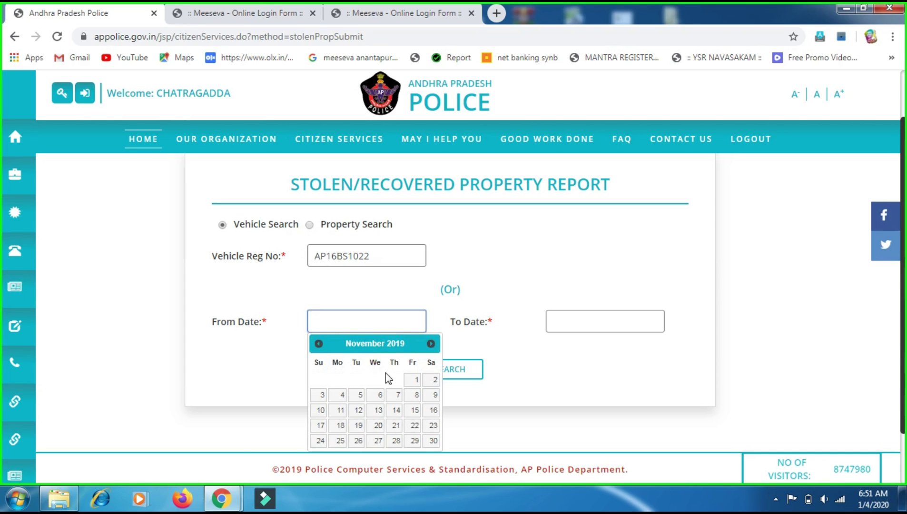
click(409, 381)
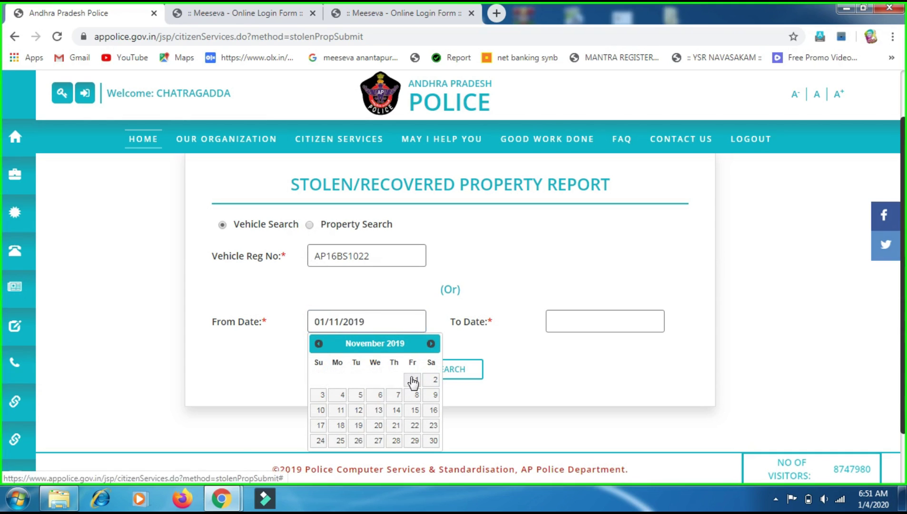
click(608, 321)
click(557, 344)
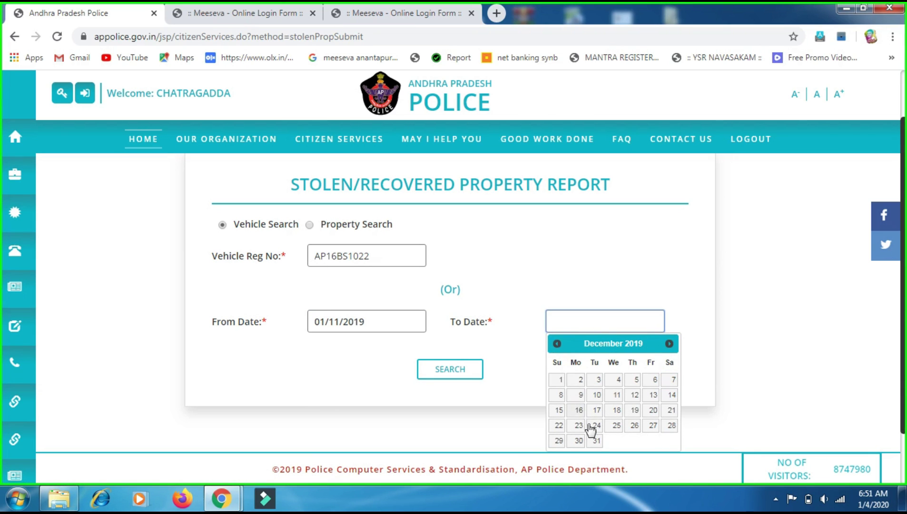
click(557, 344)
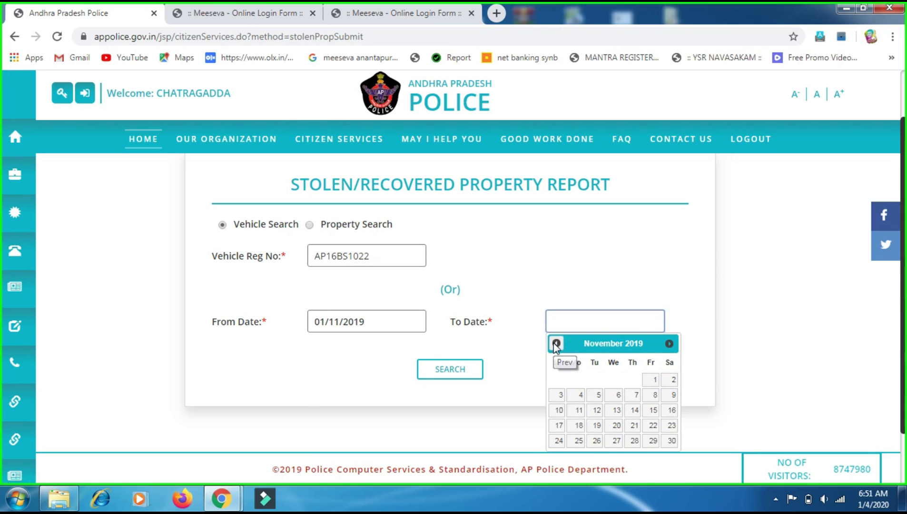
click(669, 441)
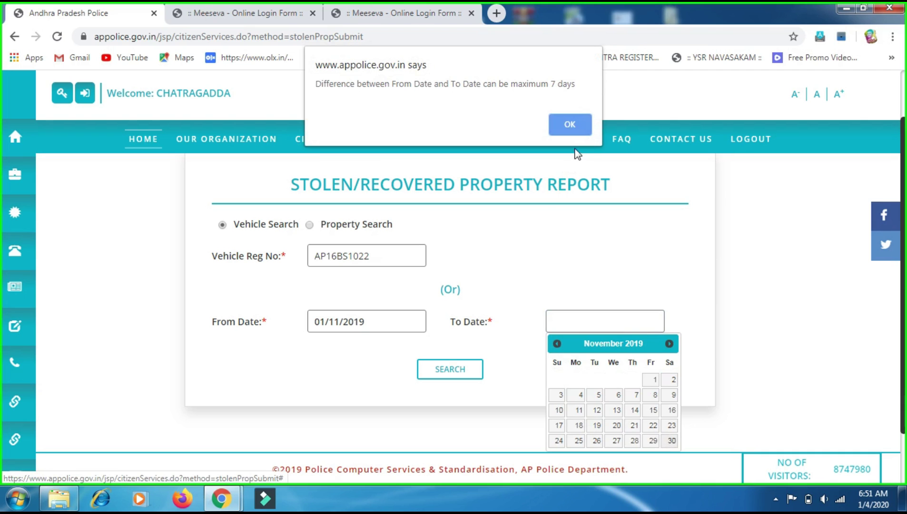
click(573, 131)
Change To Date to 06/11/2019 and rerun the vehicle search.
click(572, 320)
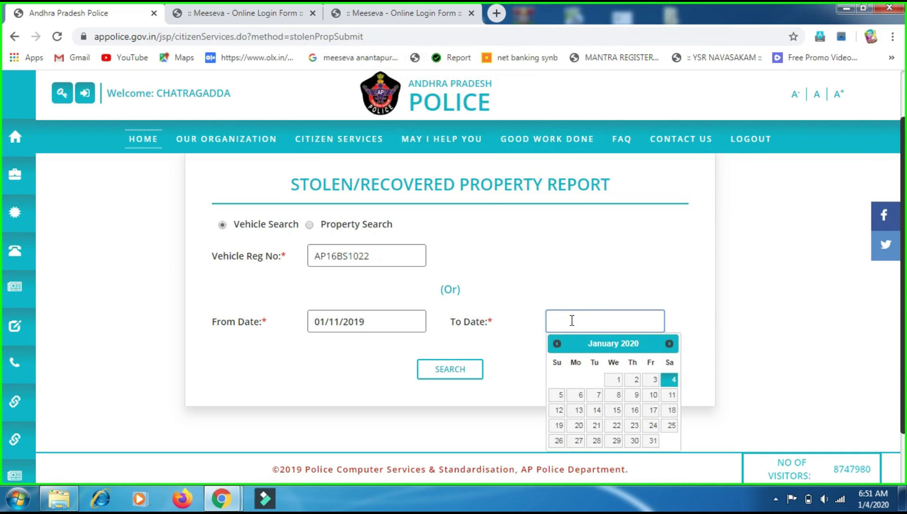
click(557, 344)
click(557, 344)
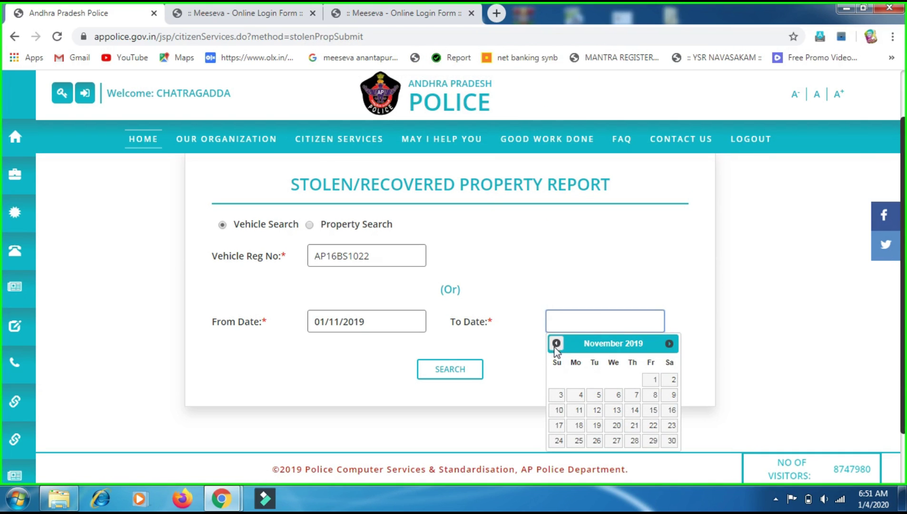
click(617, 396)
click(447, 370)
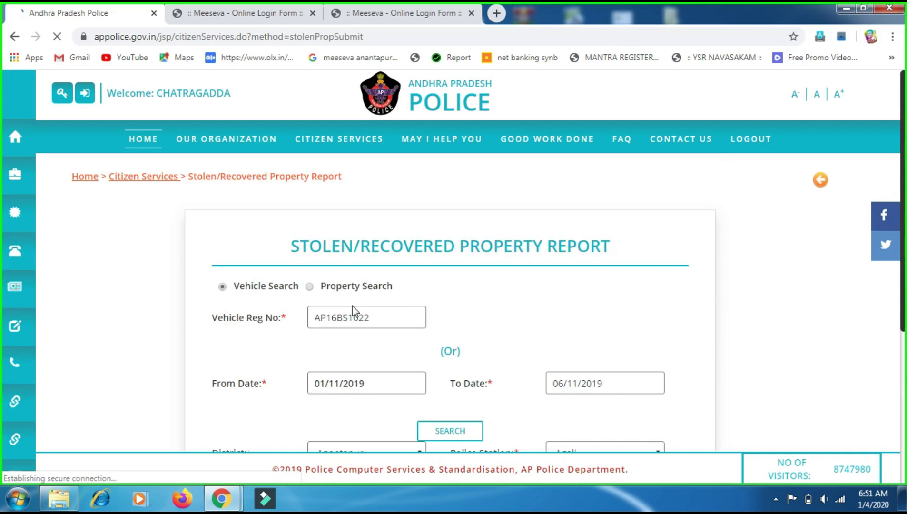
scroll(374, 306, down, 2)
scroll(376, 311, up, 3)
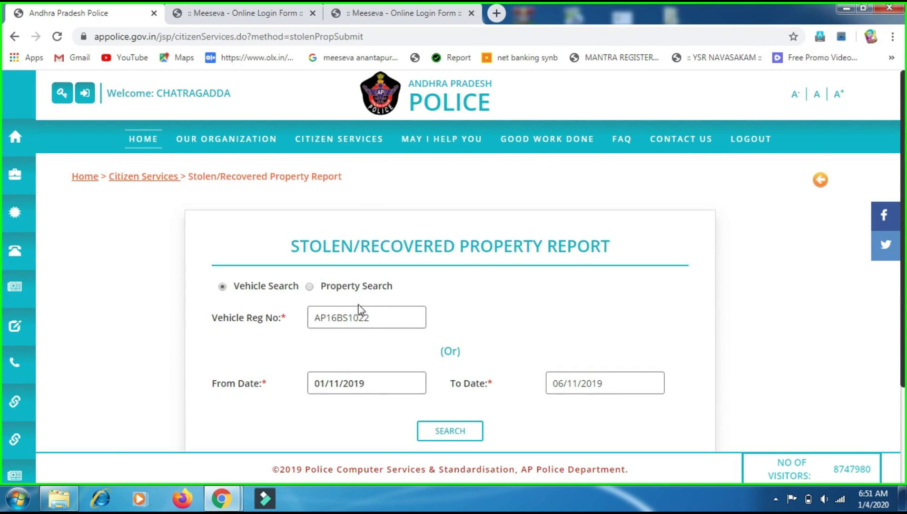
click(308, 286)
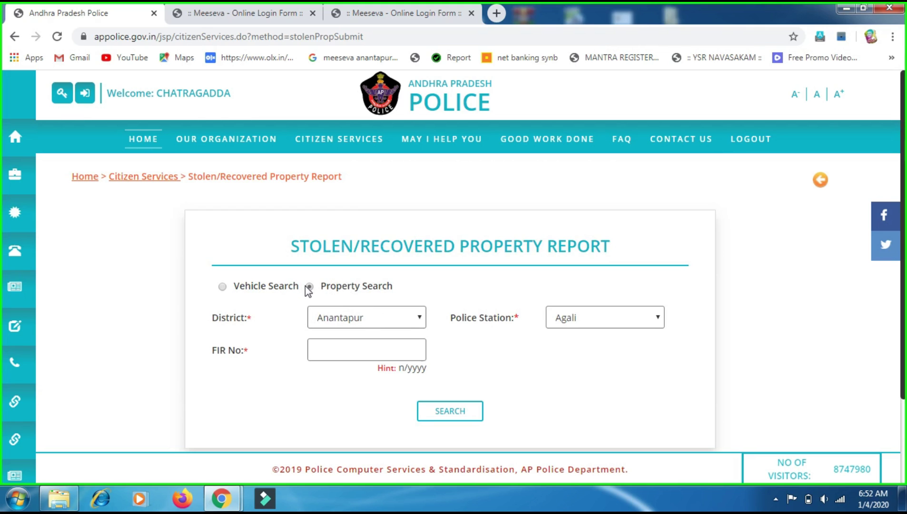
click(330, 318)
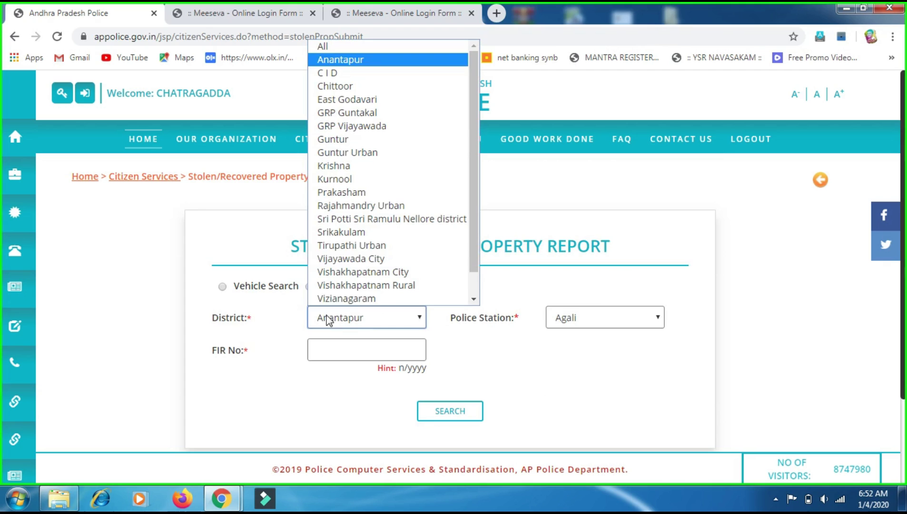
click(376, 166)
click(590, 317)
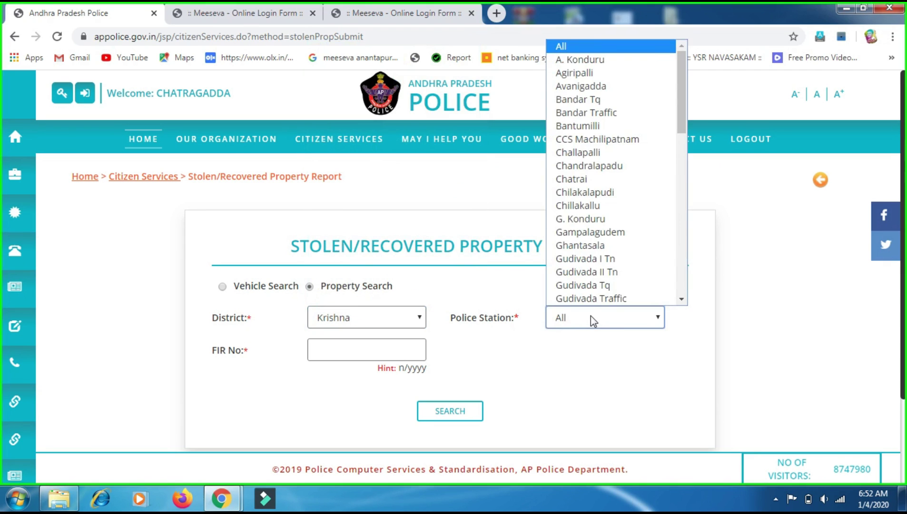
text(gh)
key(Return)
click(351, 345)
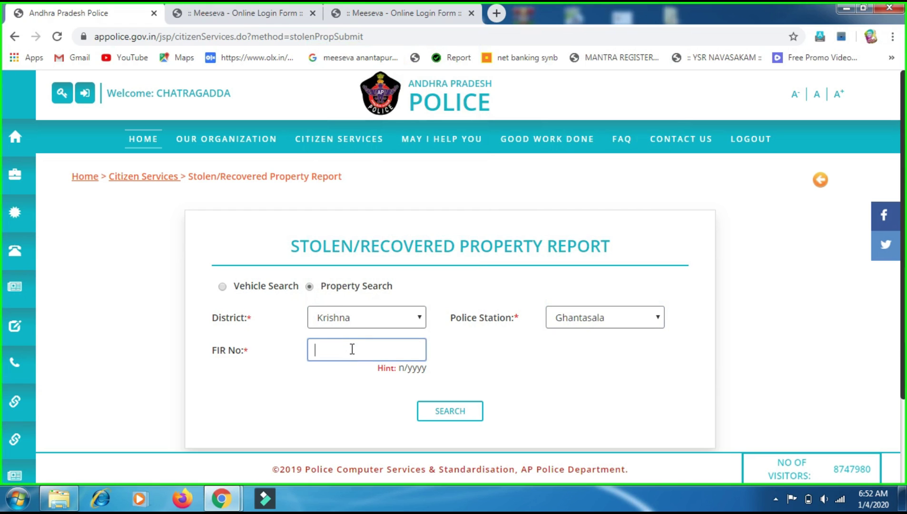
click(461, 403)
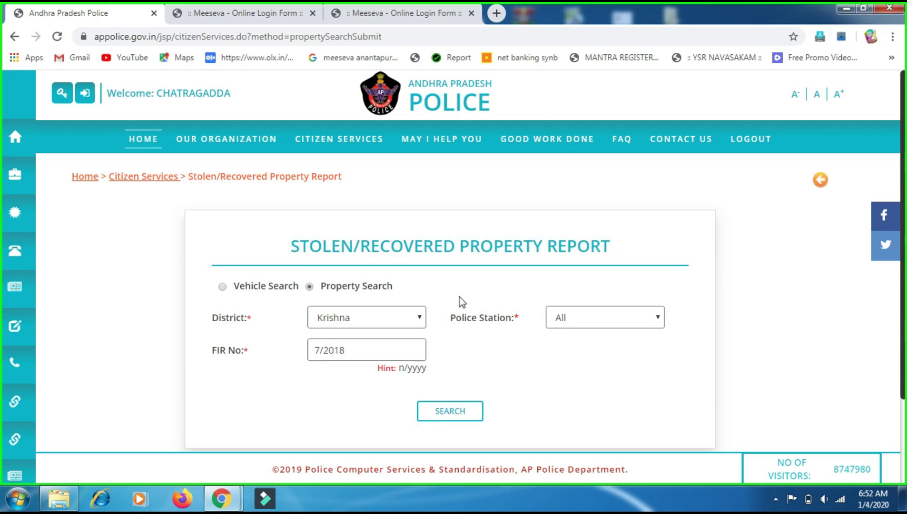
scroll(461, 302, down, 2)
scroll(459, 303, up, 2)
click(73, 177)
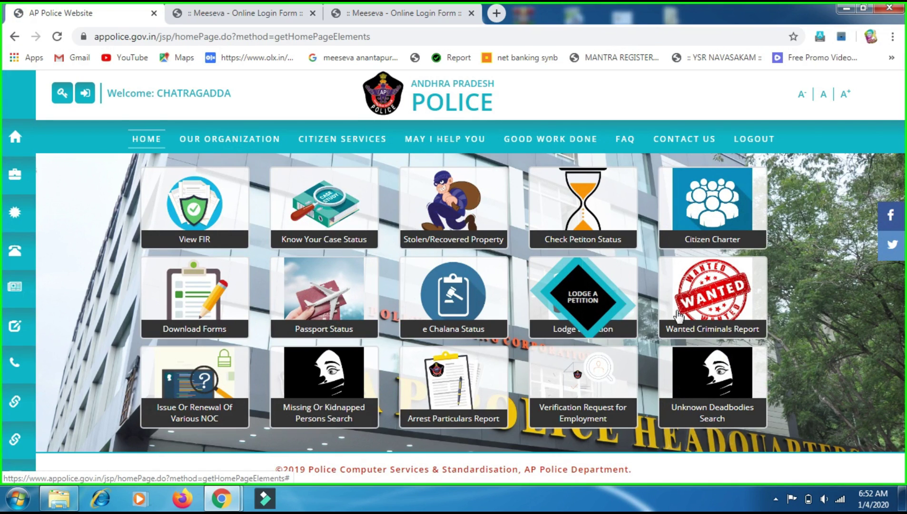
click(593, 213)
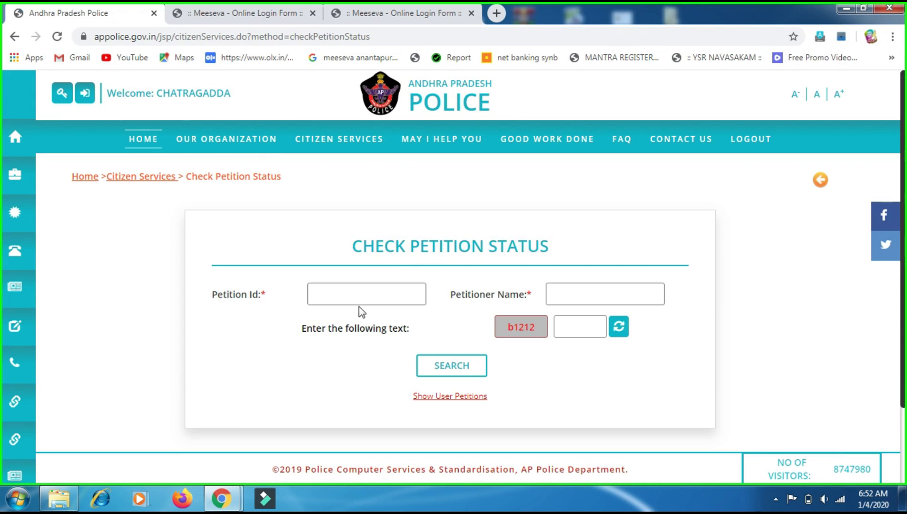
click(357, 303)
click(601, 294)
click(471, 398)
click(87, 179)
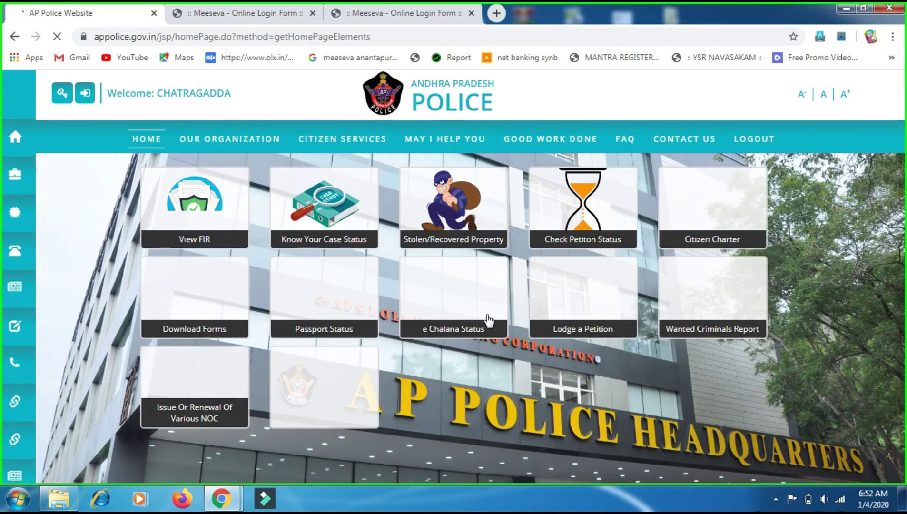
Open the Citizen Charter and review fees like 100 for Transfer Certificates and Marks Memo.
click(715, 211)
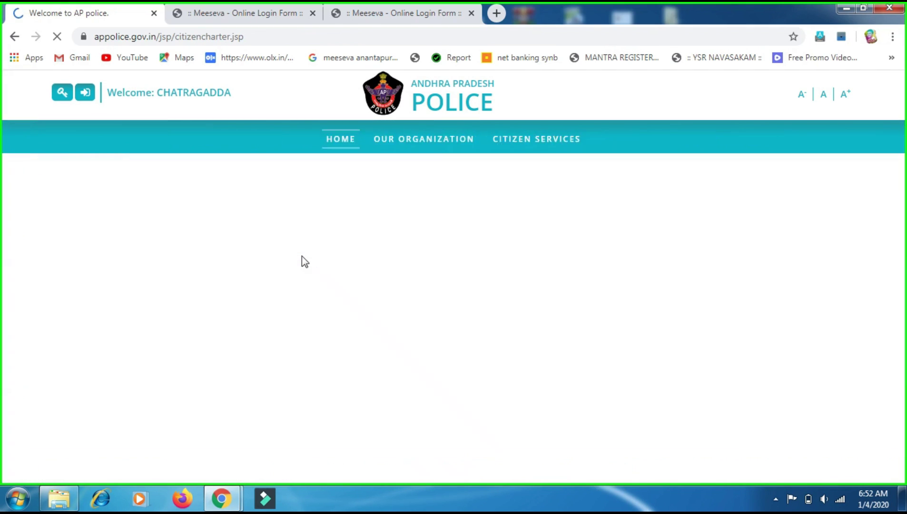
scroll(336, 269, down, 1)
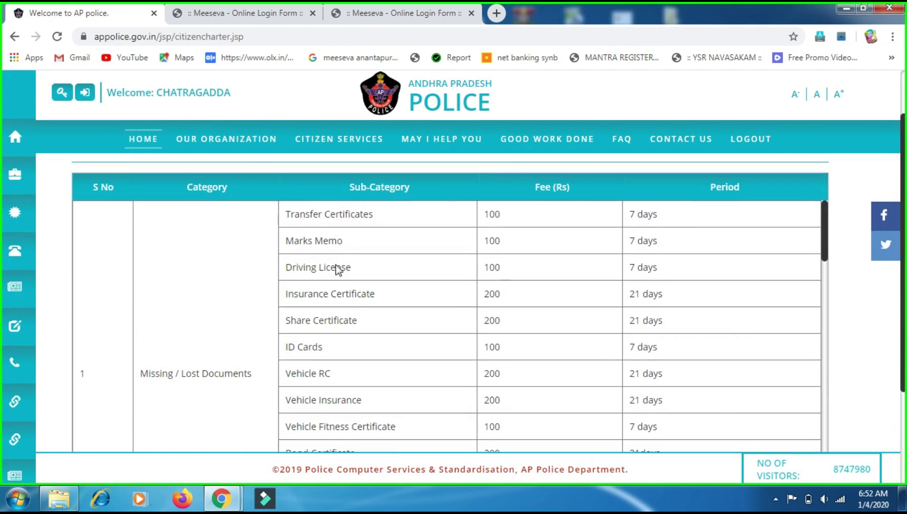
scroll(337, 263, up, 1)
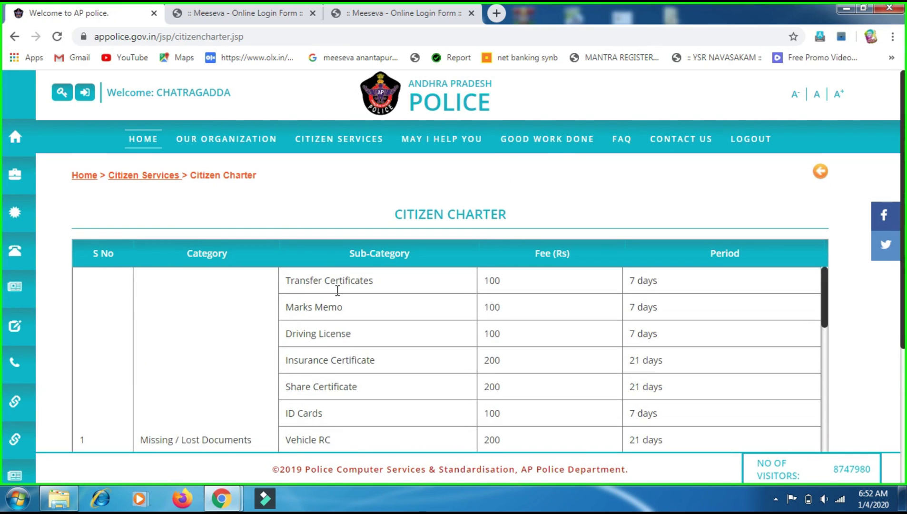
scroll(324, 290, down, 1)
scroll(254, 363, up, 1)
double_click(491, 281)
scroll(400, 325, down, 1)
scroll(402, 325, up, 1)
double_click(492, 307)
scroll(369, 376, down, 2)
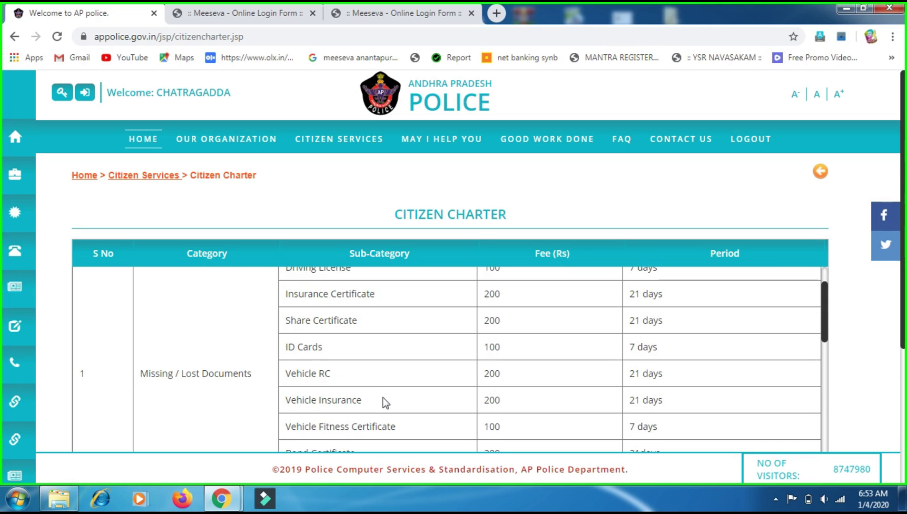
scroll(385, 402, down, 4)
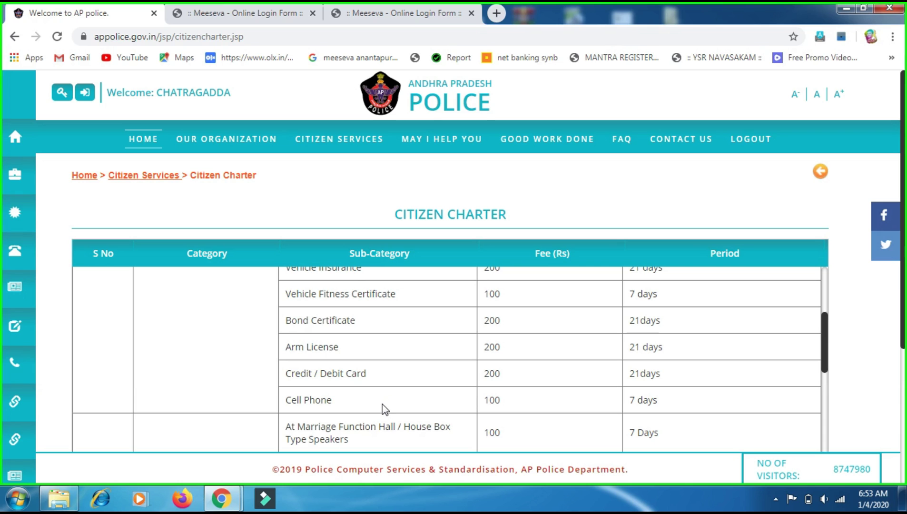
scroll(385, 412, down, 2)
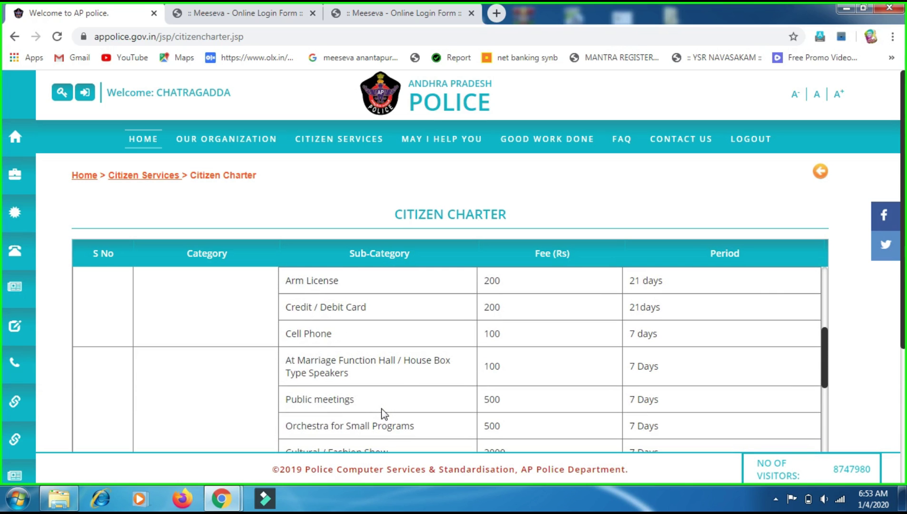